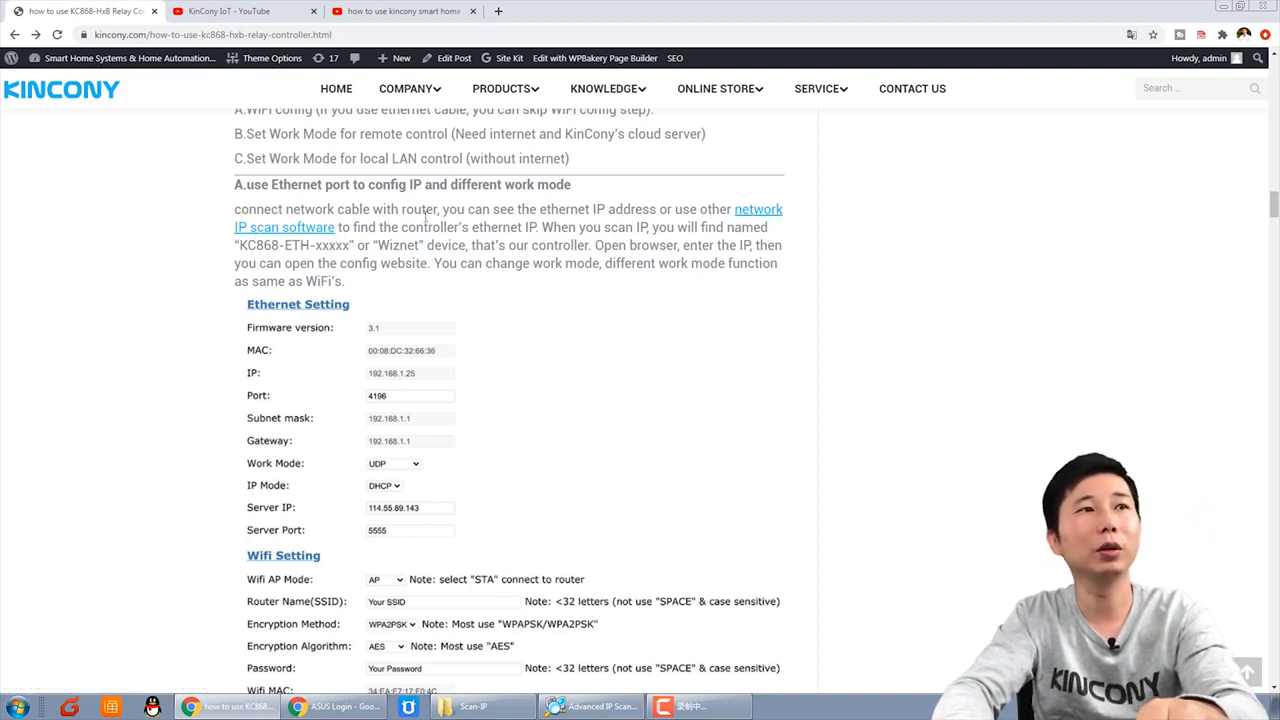
Step: Highlight the 'cable with router' text in the tutorial's Ethernet IP config section
{"action": "left_click_drag", "start_coordinate": [344, 209], "coordinate": [442, 210]}
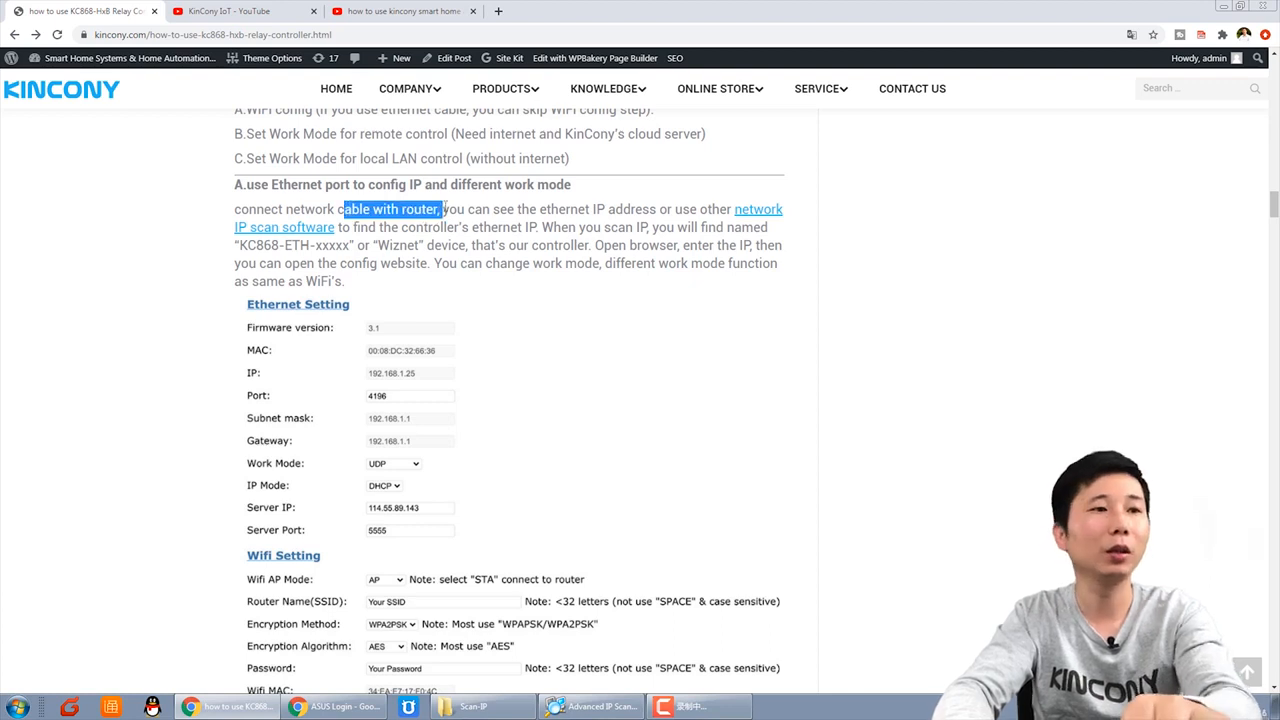
Step: Find KC868-Eth-373466 at 192.168.1.232 in the ASUS router's client list, then return to the tutorial
{"action": "left_click", "coordinate": [345, 708]}
{"action": "left_click", "coordinate": [180, 676]}
{"action": "left_click", "coordinate": [900, 294]}
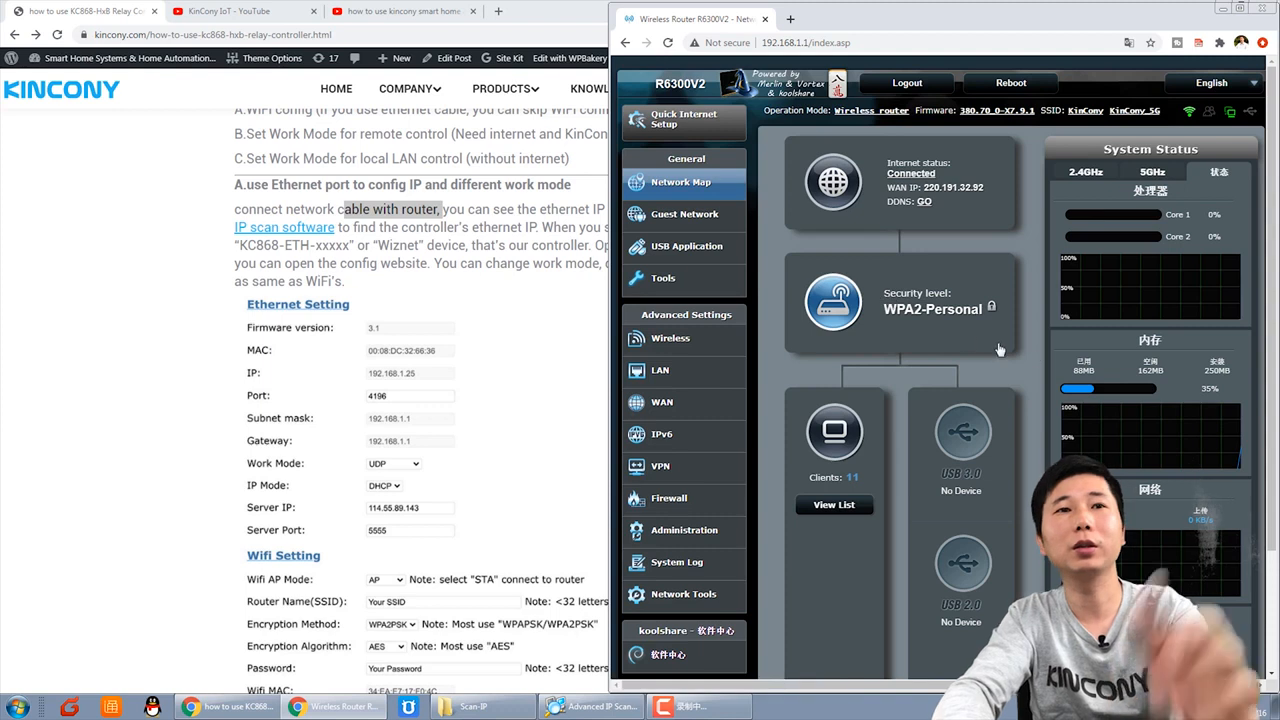
{"action": "left_click", "coordinate": [849, 507]}
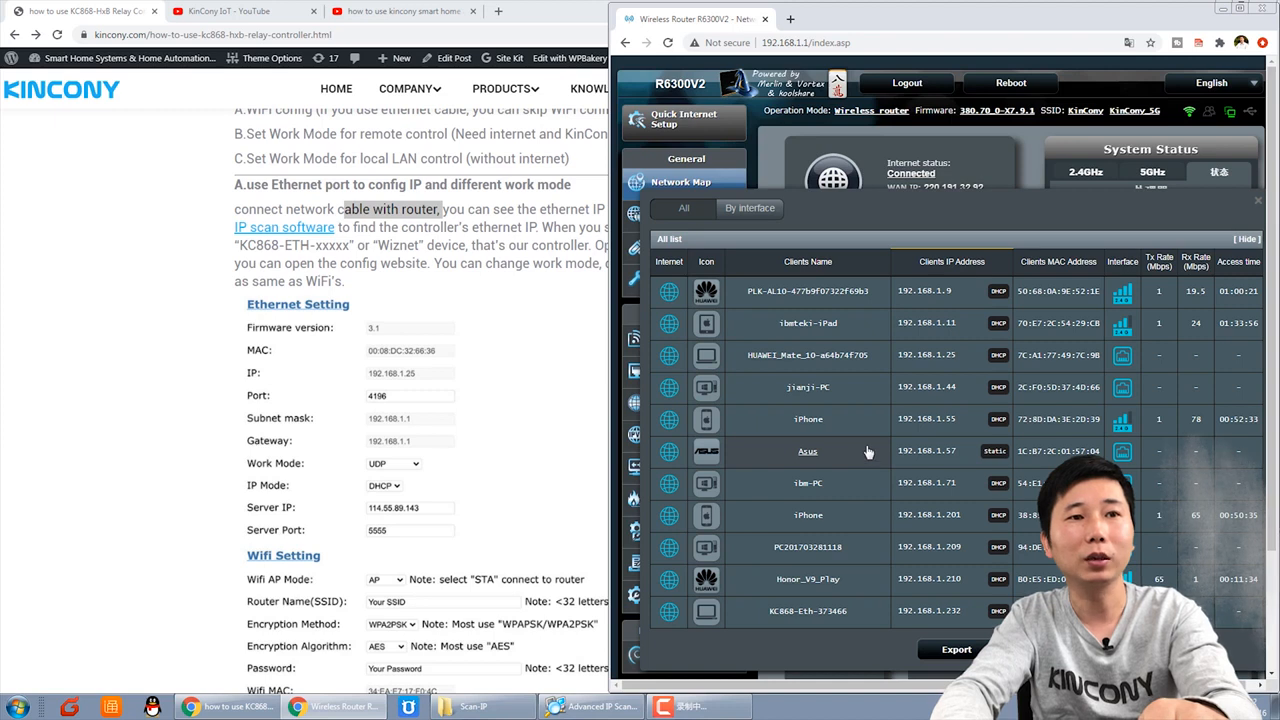
{"action": "left_click", "coordinate": [832, 611]}
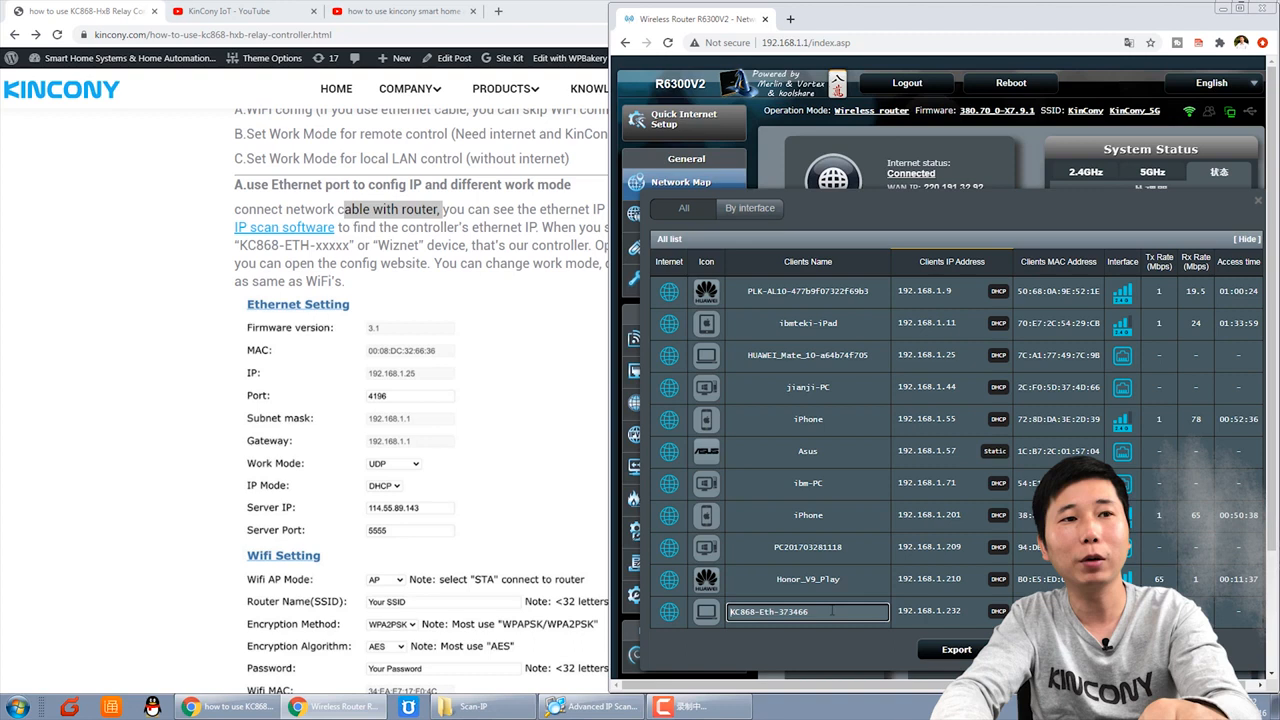
{"action": "left_click", "coordinate": [860, 628]}
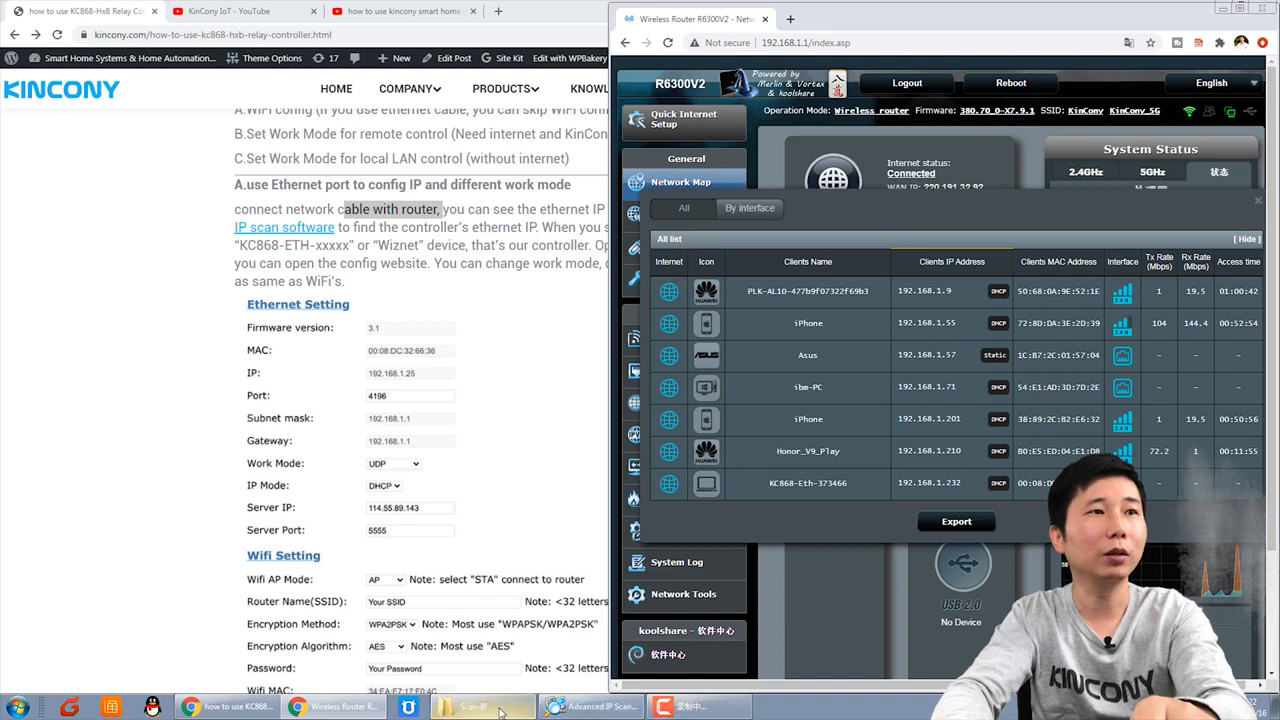
{"action": "left_click", "coordinate": [228, 706]}
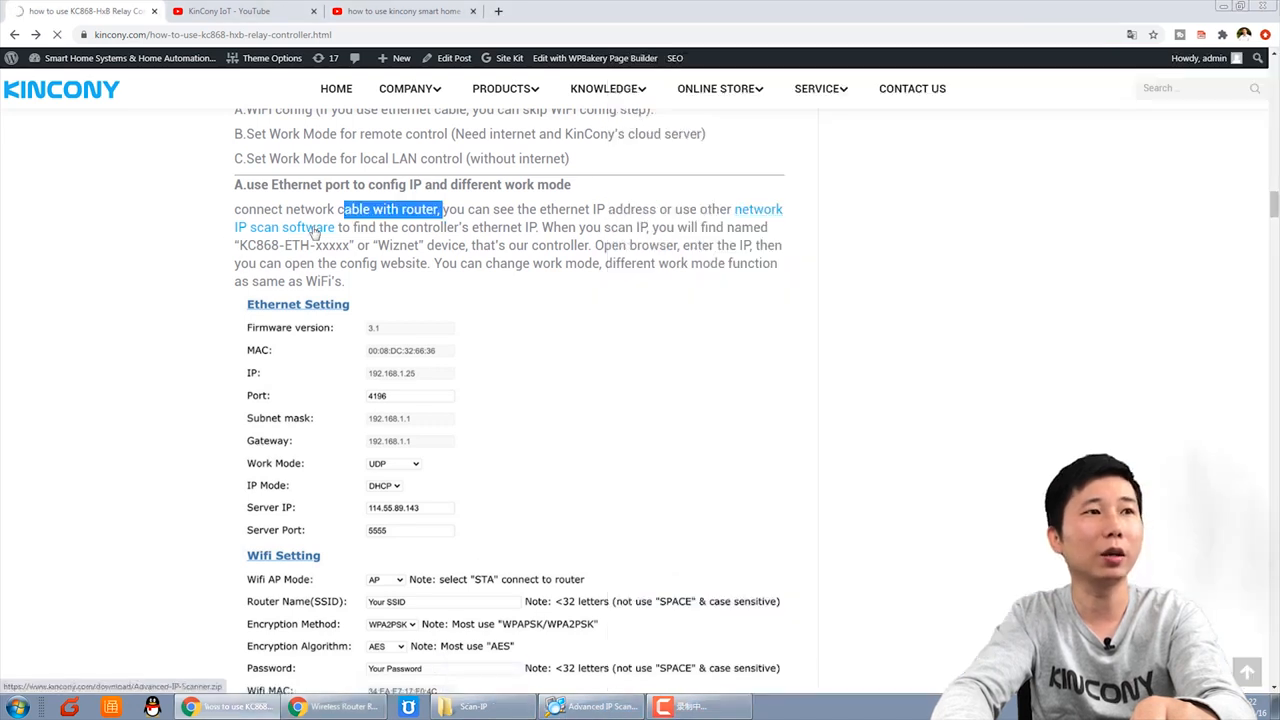
Step: Bring Advanced IP Scanner forward from the Scan-IP folder and centre its window
{"action": "left_click", "coordinate": [470, 710]}
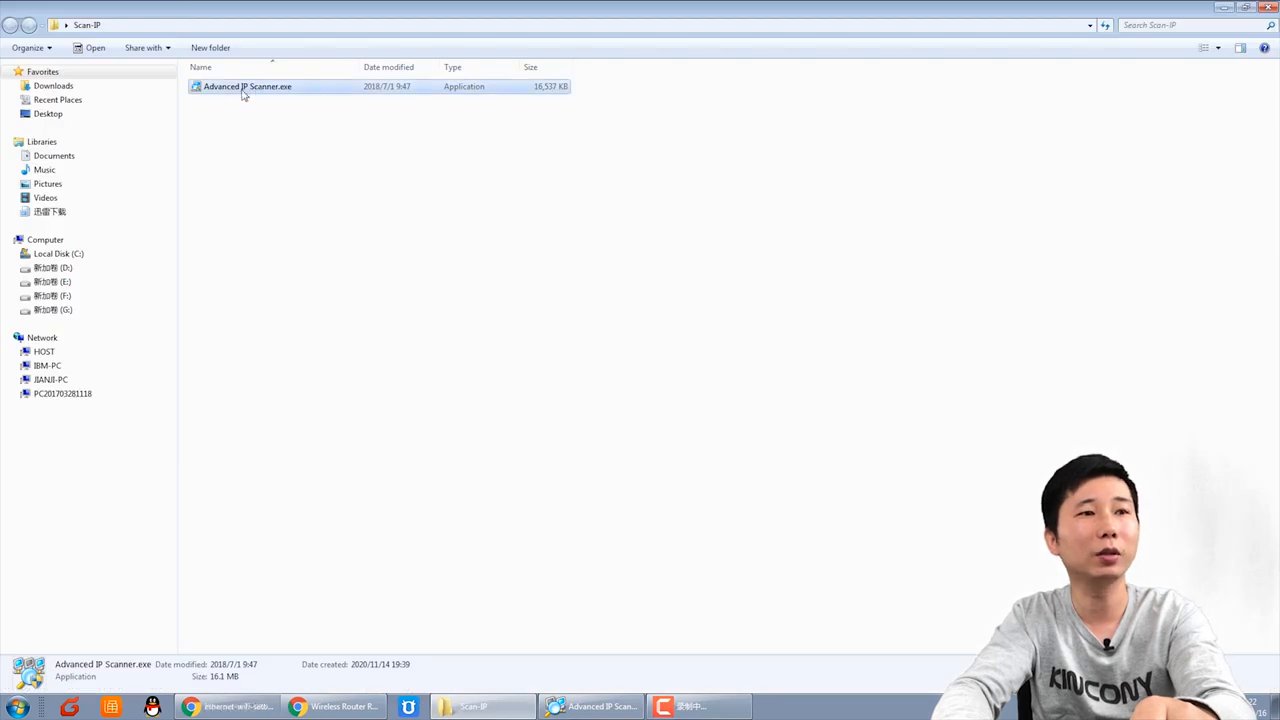
{"action": "left_click", "coordinate": [605, 710]}
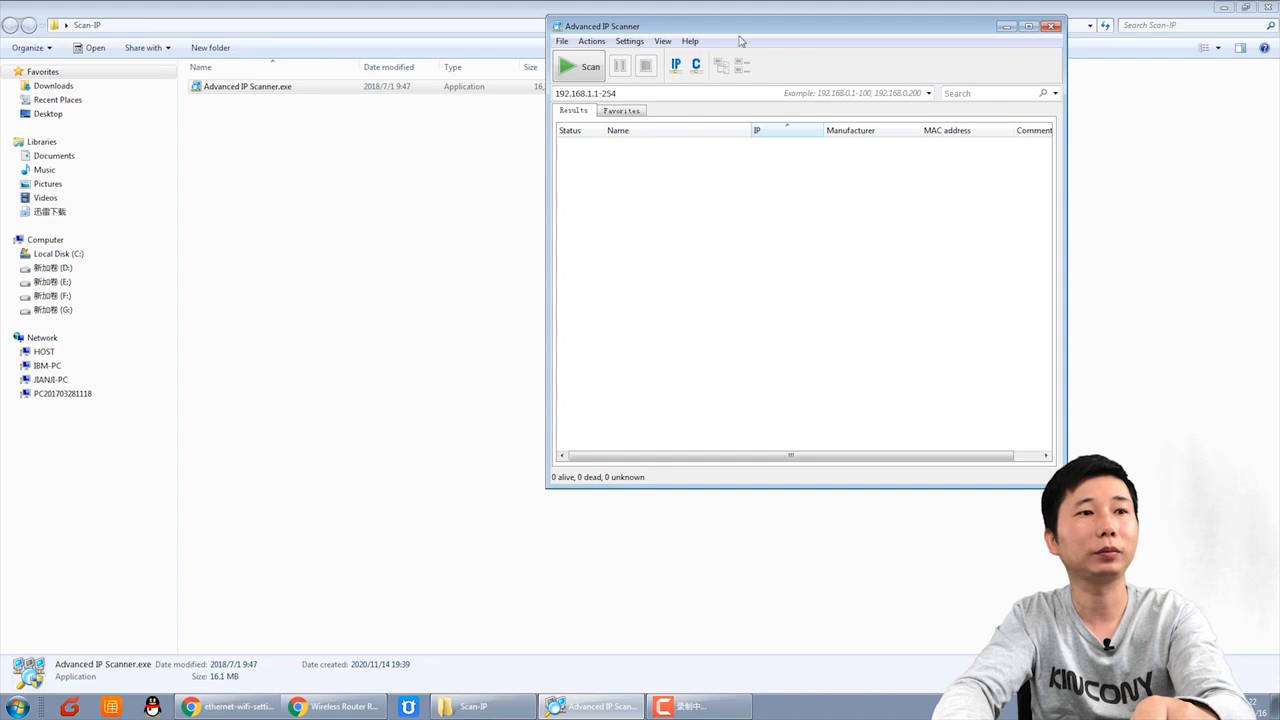
{"action": "left_click_drag", "start_coordinate": [740, 36], "coordinate": [384, 140]}
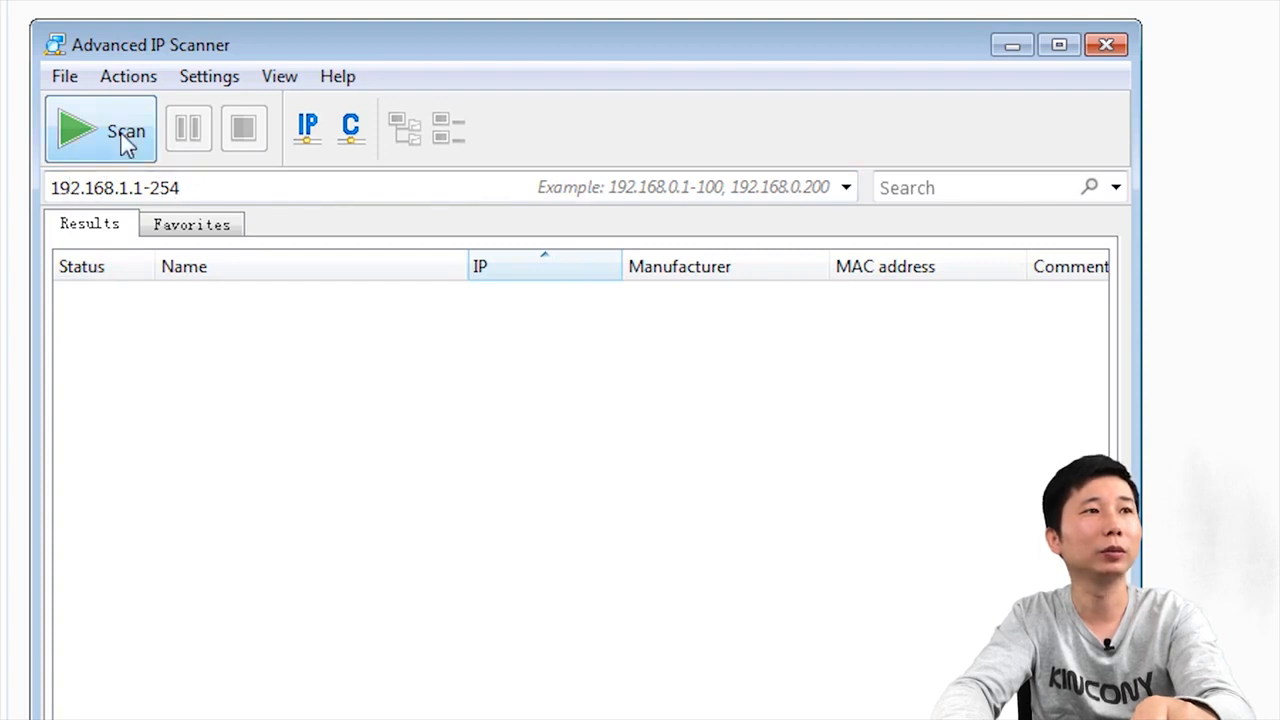
Step: Scan 192.168.1.1-254 and select the KC868-Eth-373466 Wiznet device at 192.168.1.232
{"action": "left_click", "coordinate": [127, 142]}
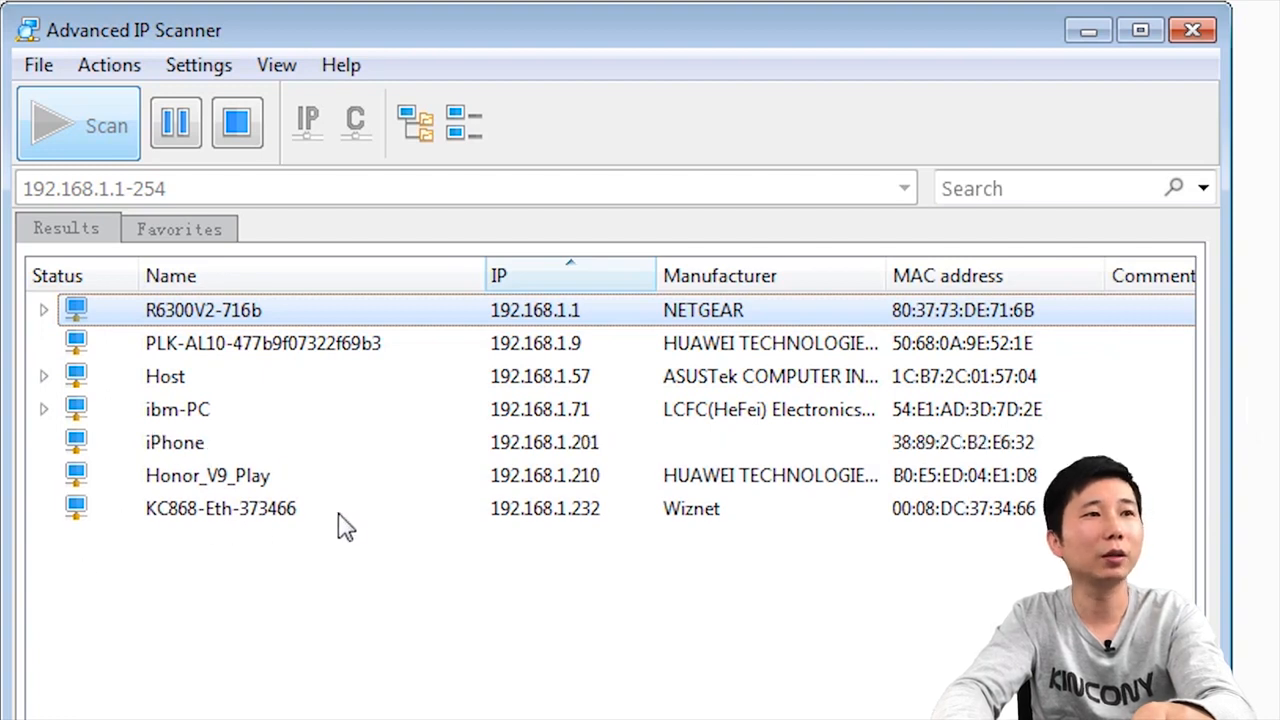
{"action": "left_click", "coordinate": [302, 512]}
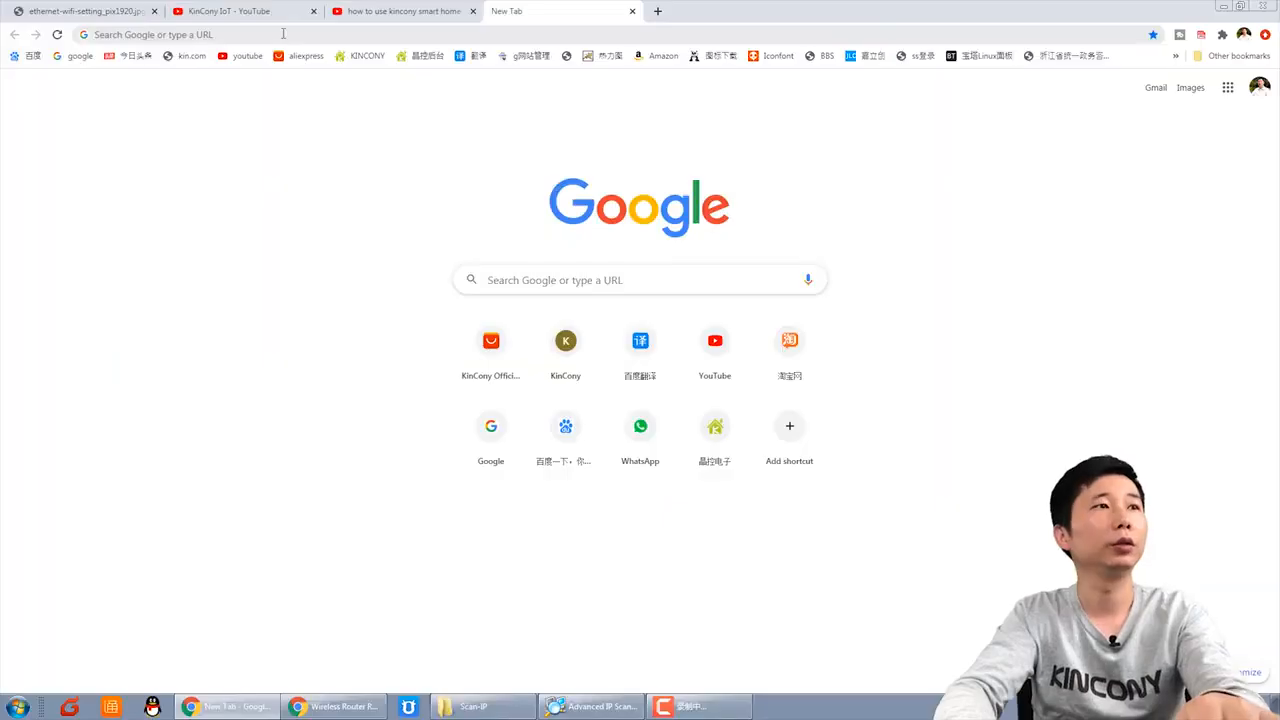
Step: Load 192.168.1.232 in a new Chrome tab
{"action": "left_click", "coordinate": [283, 34]}
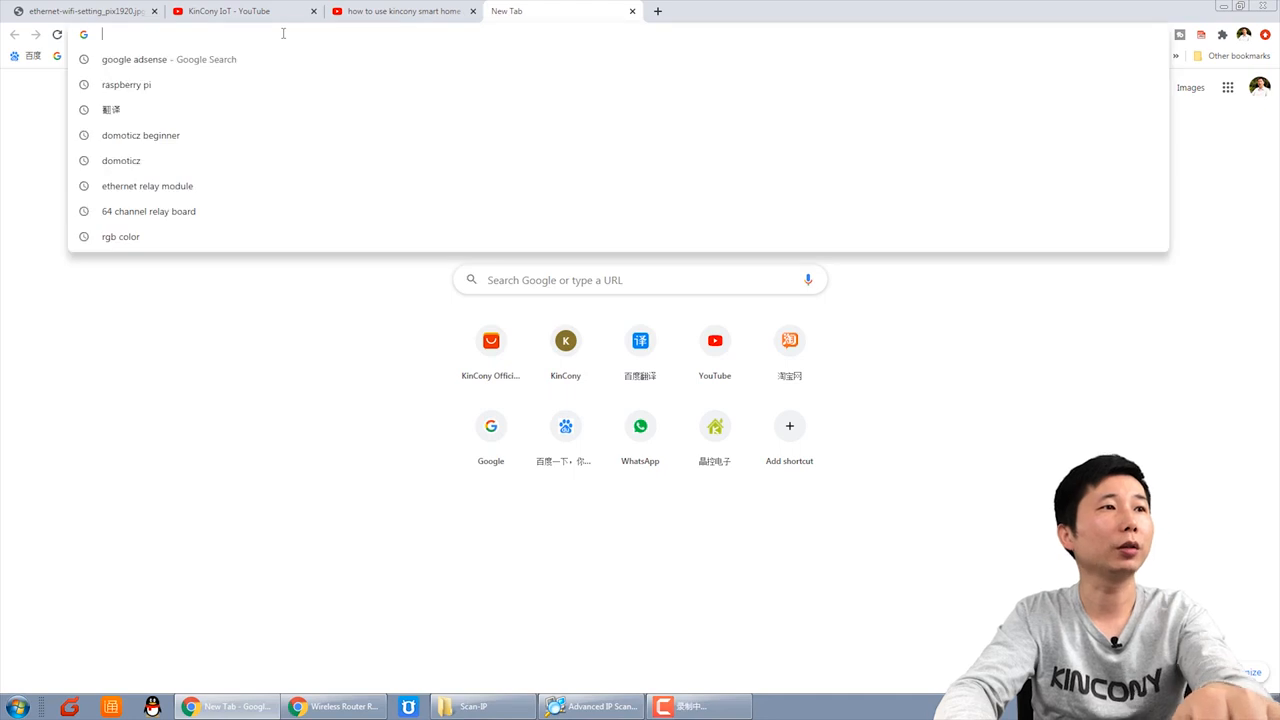
{"action": "type", "text": "192.1"}
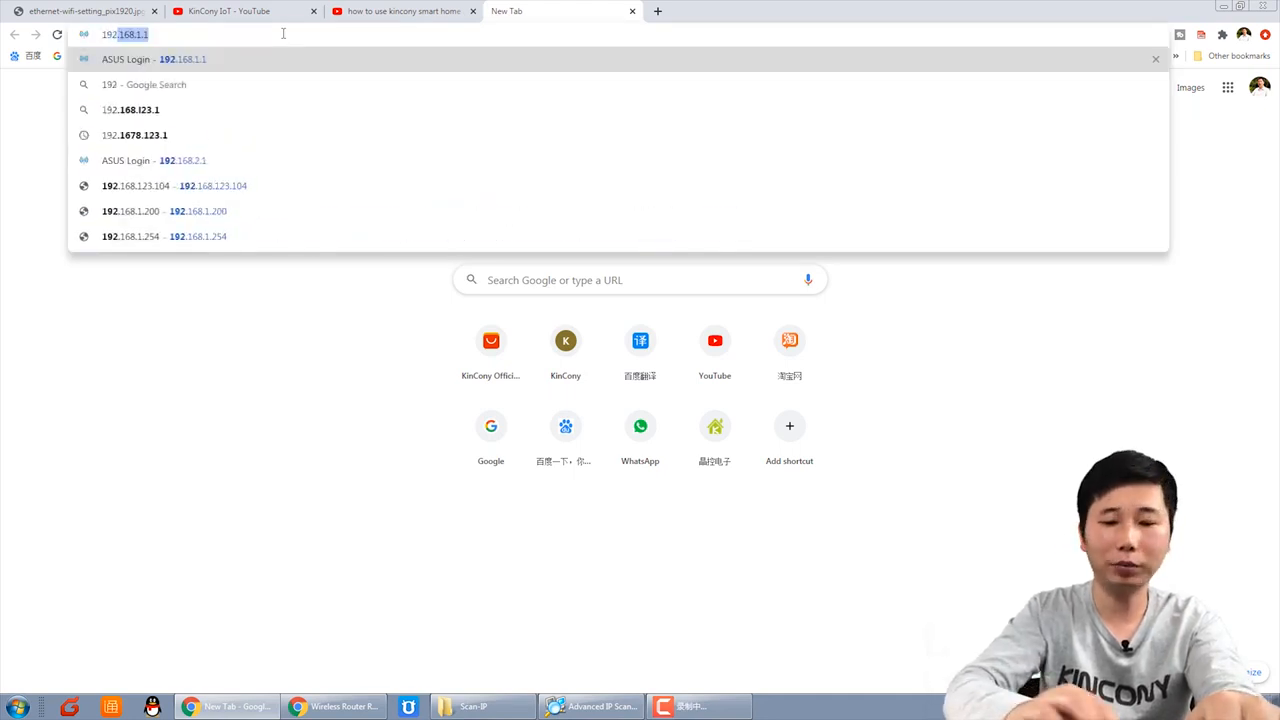
{"action": "type", "text": "68."}
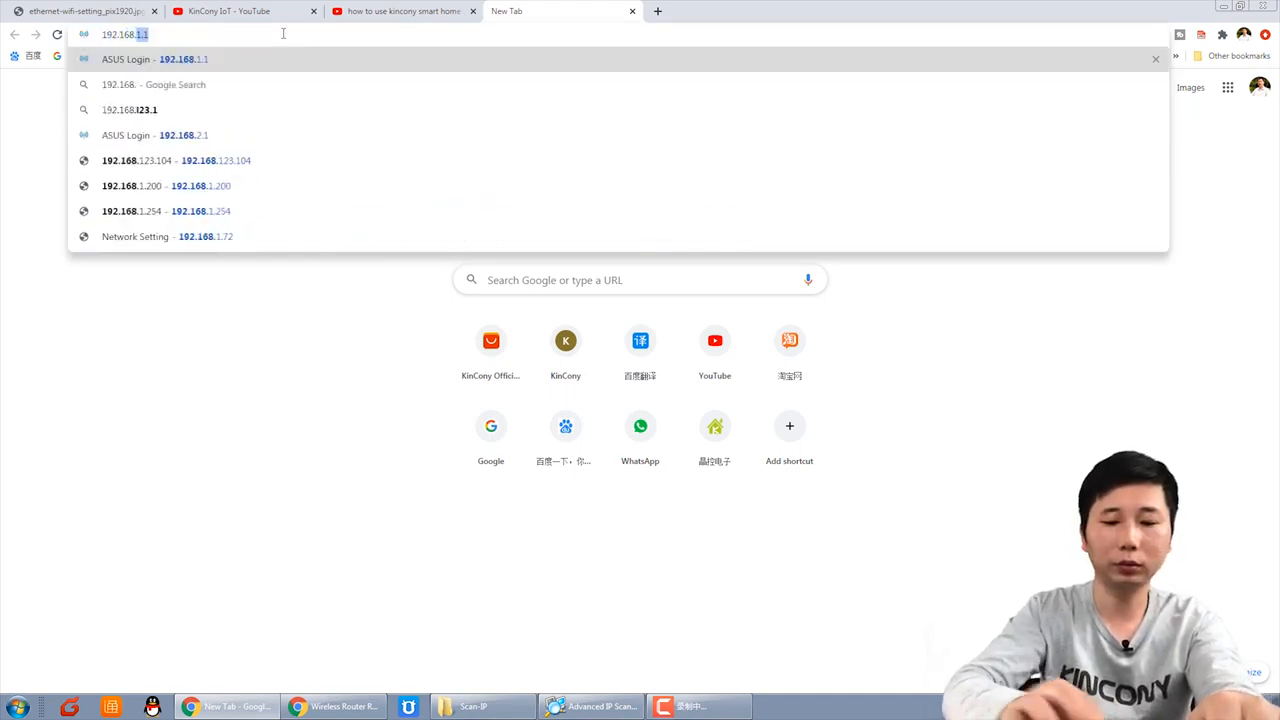
{"action": "type", "text": "1.232"}
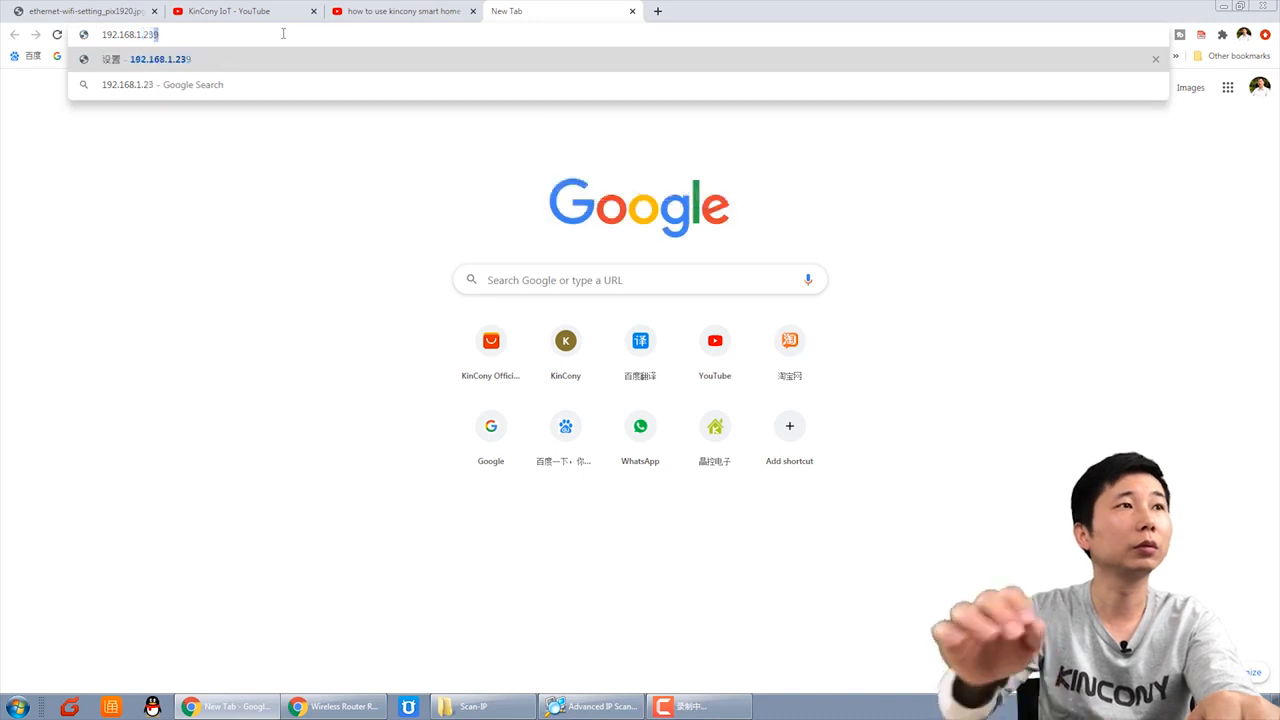
{"action": "key", "text": "Return"}
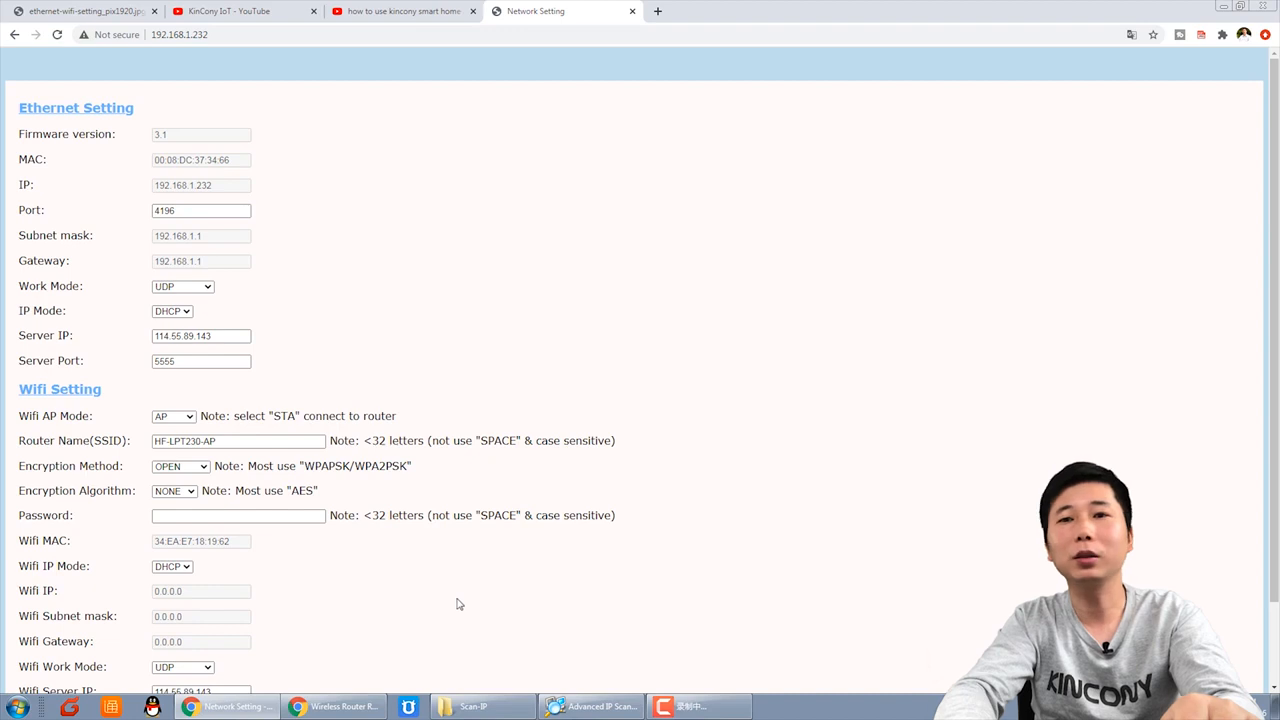
Step: Review the Network Setting page, highlighting the firmware version, Server IP and Server Port 5555
{"action": "scroll", "coordinate": [457, 603], "scroll_direction": "down", "scroll_amount": 2}
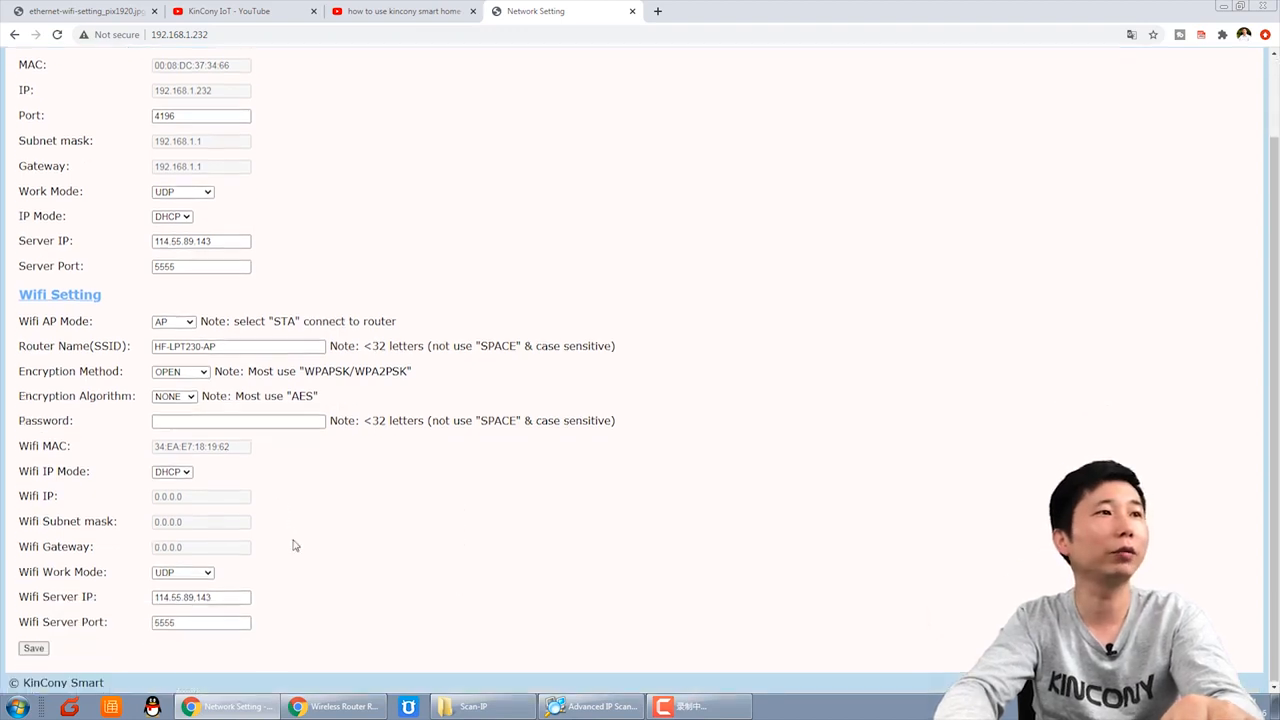
{"action": "scroll", "coordinate": [21, 115], "scroll_direction": "up", "scroll_amount": 2}
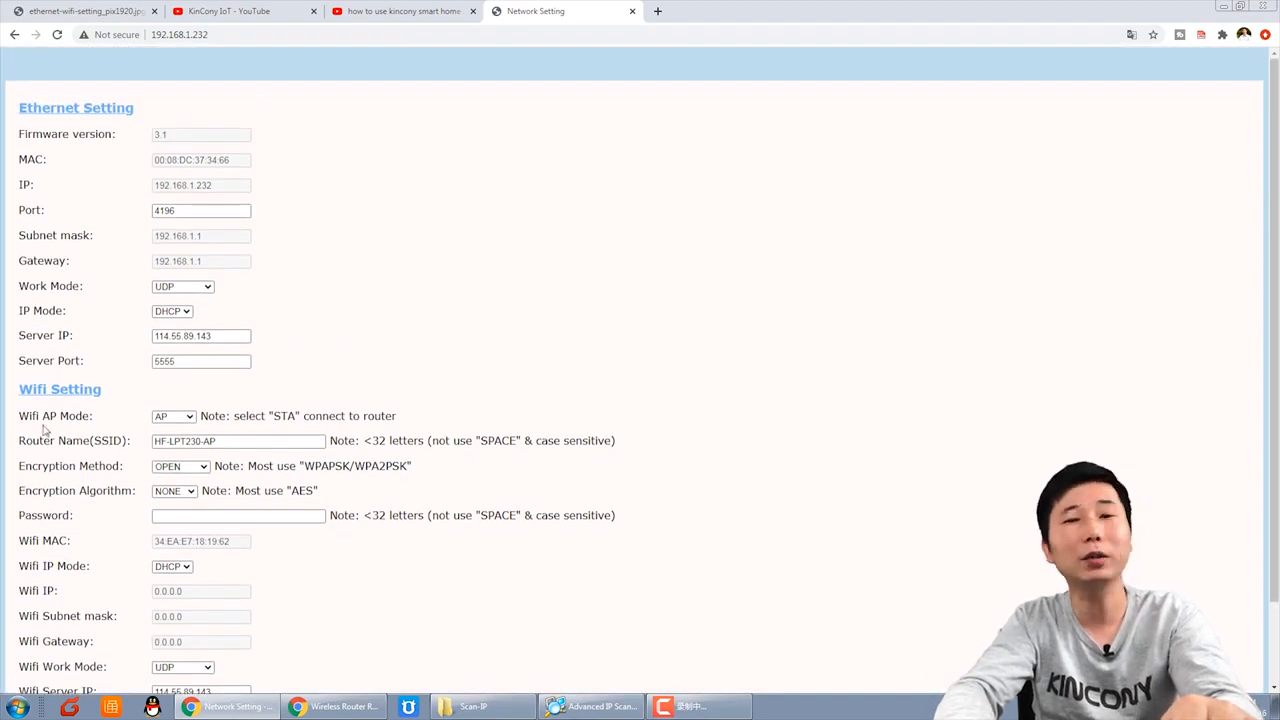
{"action": "scroll", "coordinate": [420, 436], "scroll_direction": "down", "scroll_amount": 2}
{"action": "scroll", "coordinate": [440, 434], "scroll_direction": "up", "scroll_amount": 2}
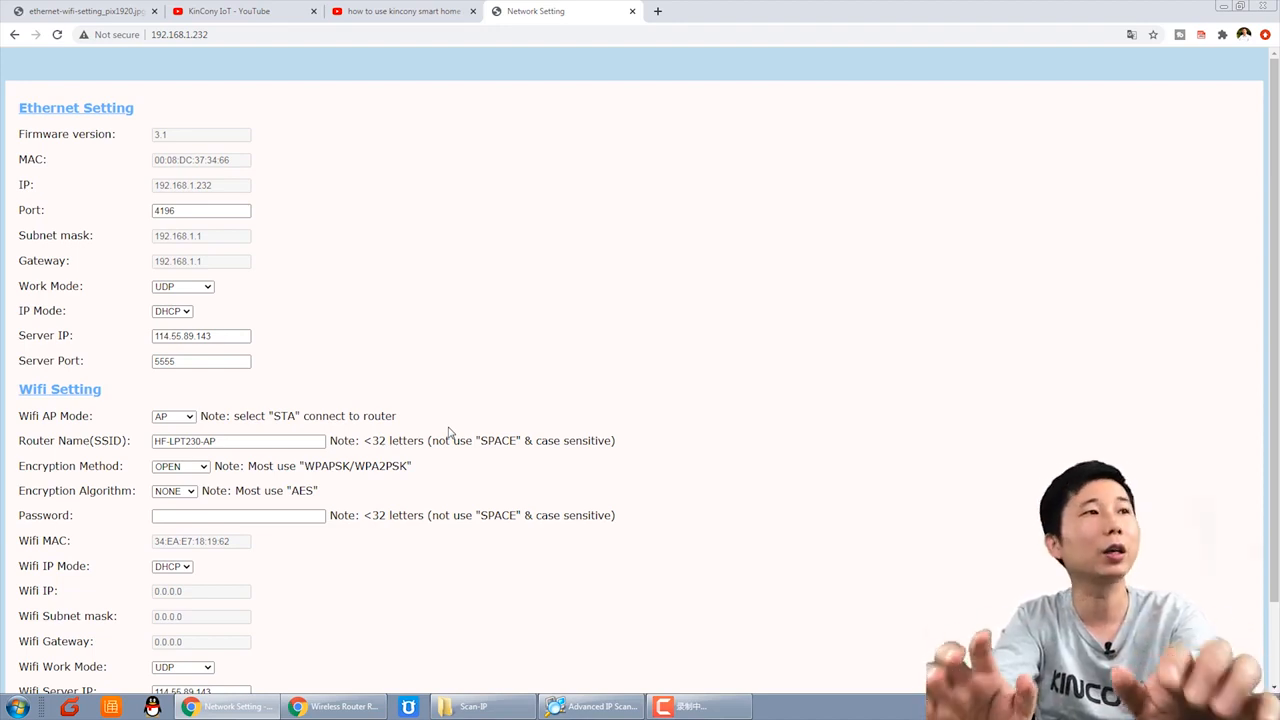
{"action": "scroll", "coordinate": [449, 432], "scroll_direction": "down", "scroll_amount": 1}
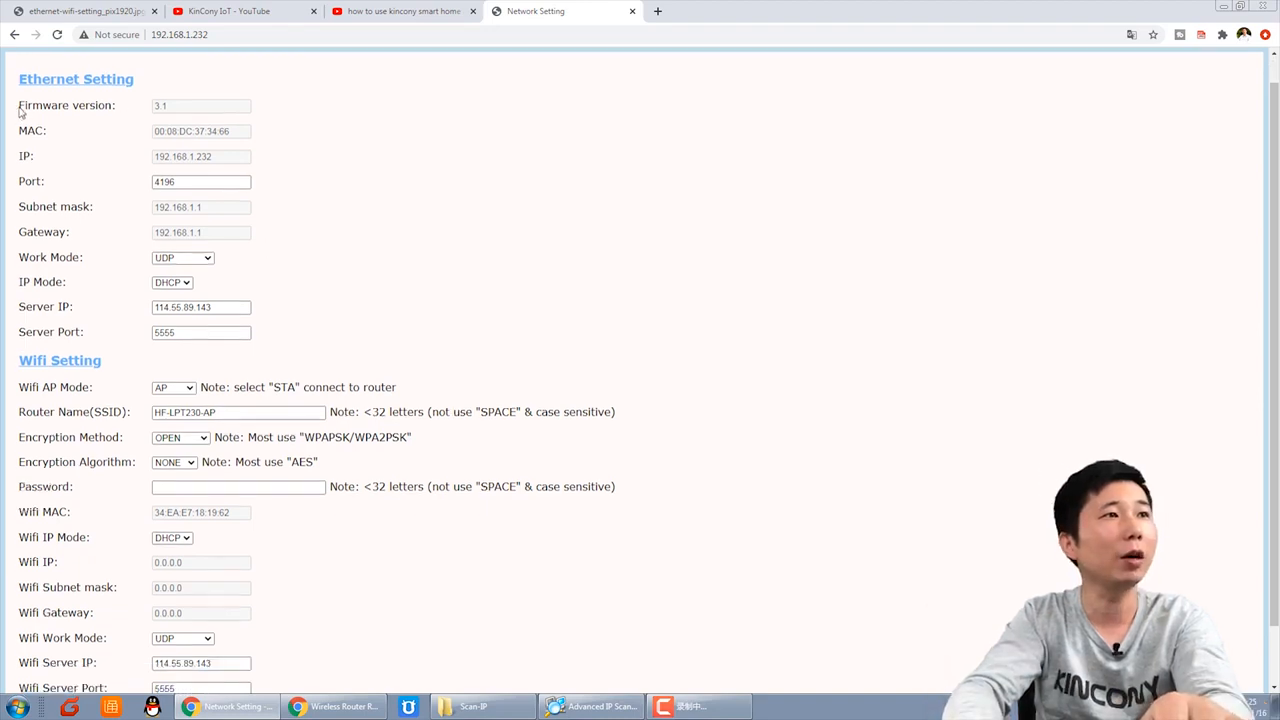
{"action": "left_click_drag", "start_coordinate": [19, 112], "coordinate": [118, 113]}
{"action": "left_click", "coordinate": [119, 113]}
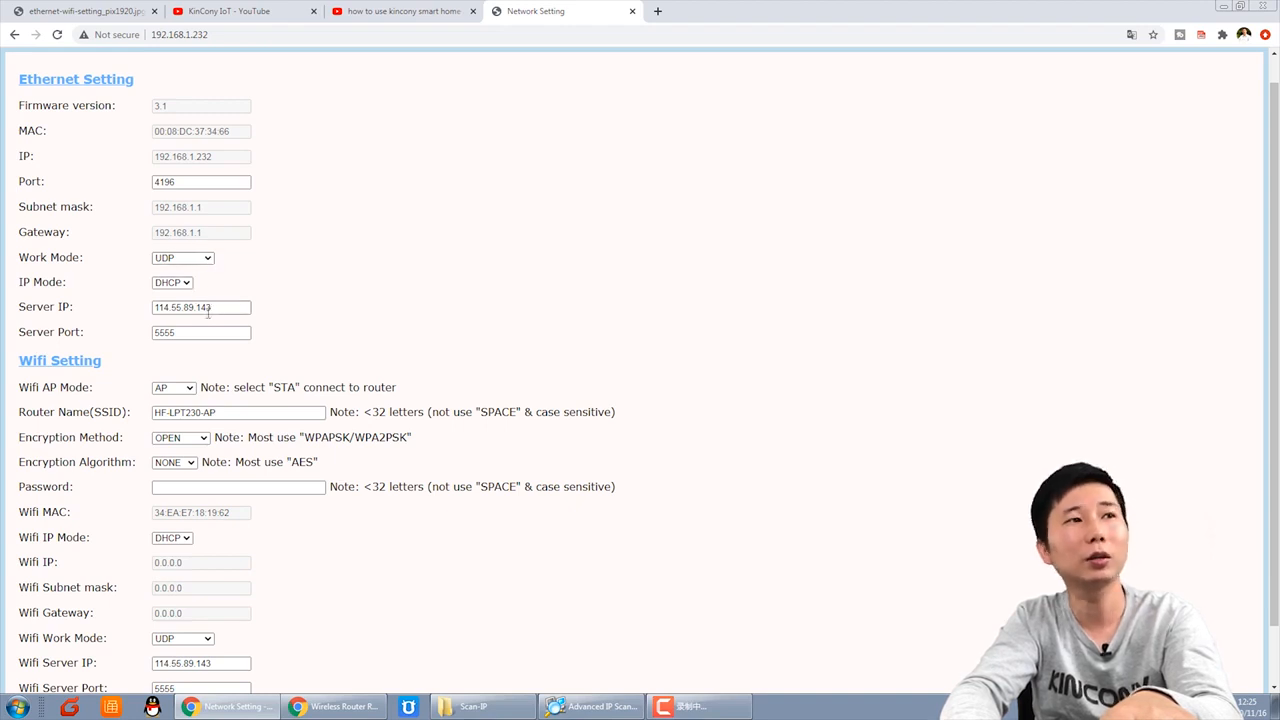
{"action": "left_click_drag", "start_coordinate": [234, 311], "coordinate": [131, 308]}
{"action": "left_click_drag", "start_coordinate": [203, 329], "coordinate": [120, 335]}
{"action": "left_click", "coordinate": [321, 320]}
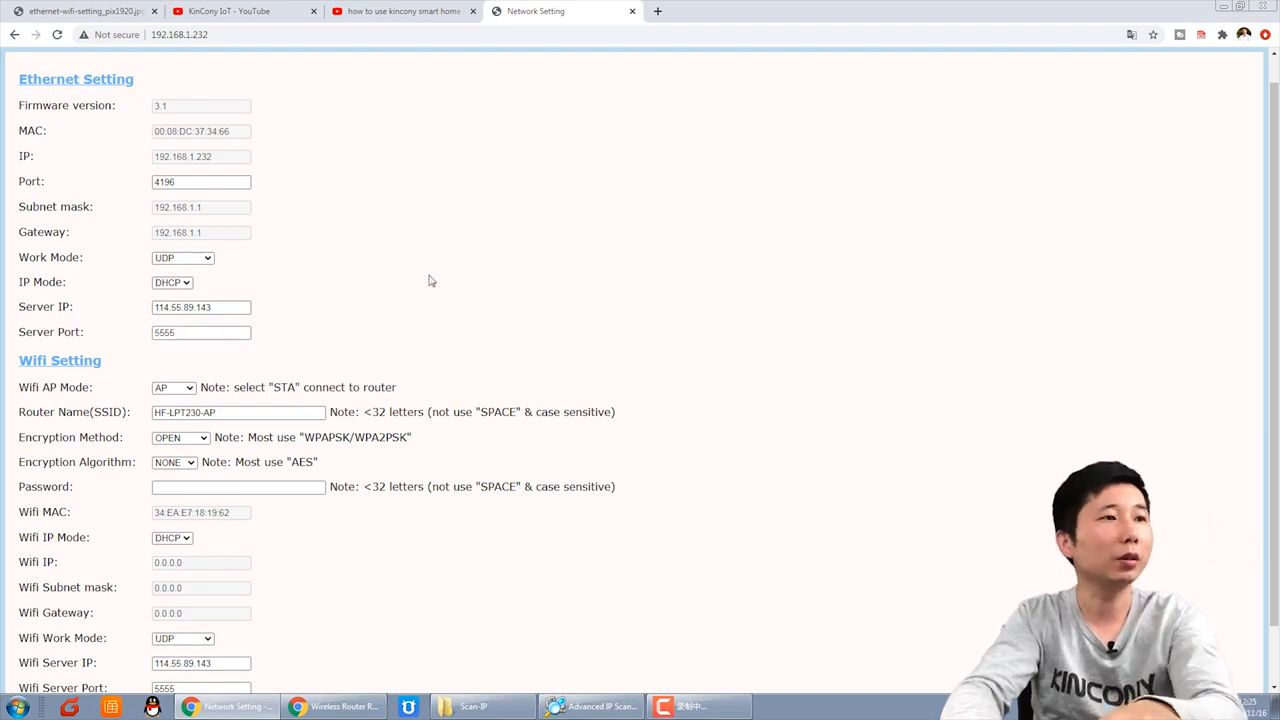
Step: List the Ethernet Work Mode choices: UDP, TCP Server and TCP Client
{"action": "scroll", "coordinate": [430, 281], "scroll_direction": "down", "scroll_amount": 1}
{"action": "scroll", "coordinate": [426, 285], "scroll_direction": "up", "scroll_amount": 1}
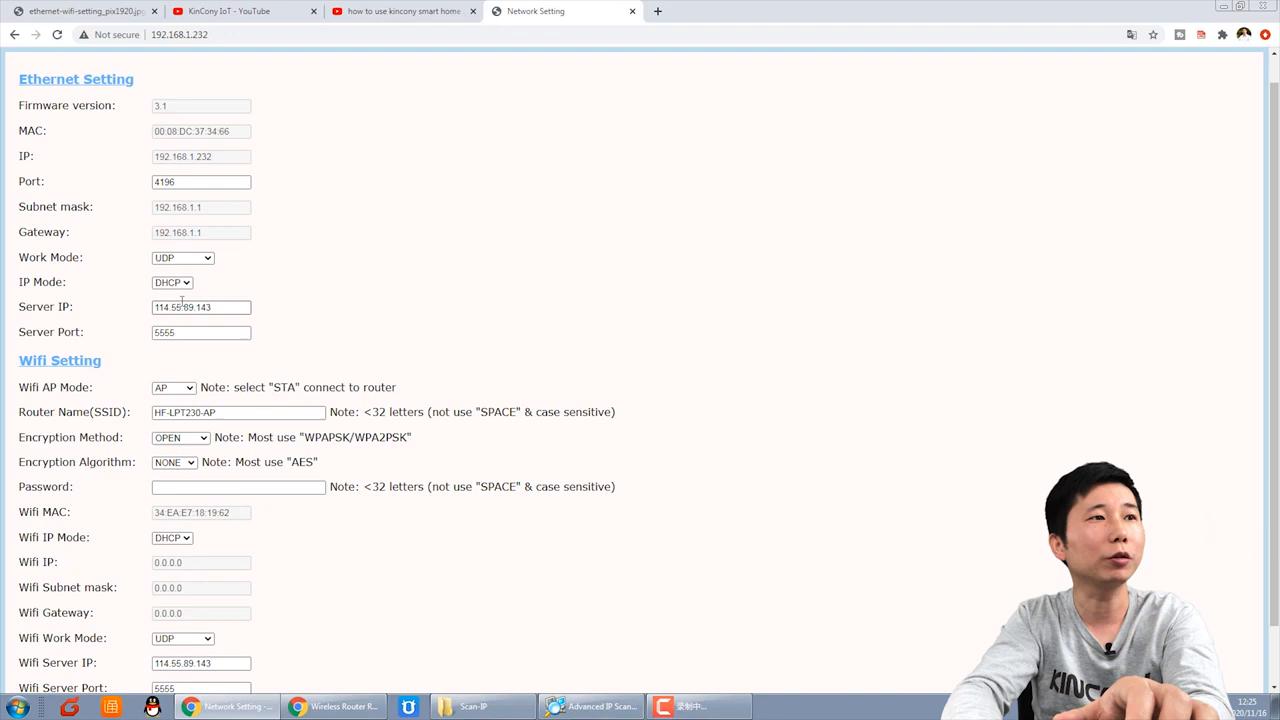
{"action": "left_click", "coordinate": [209, 260]}
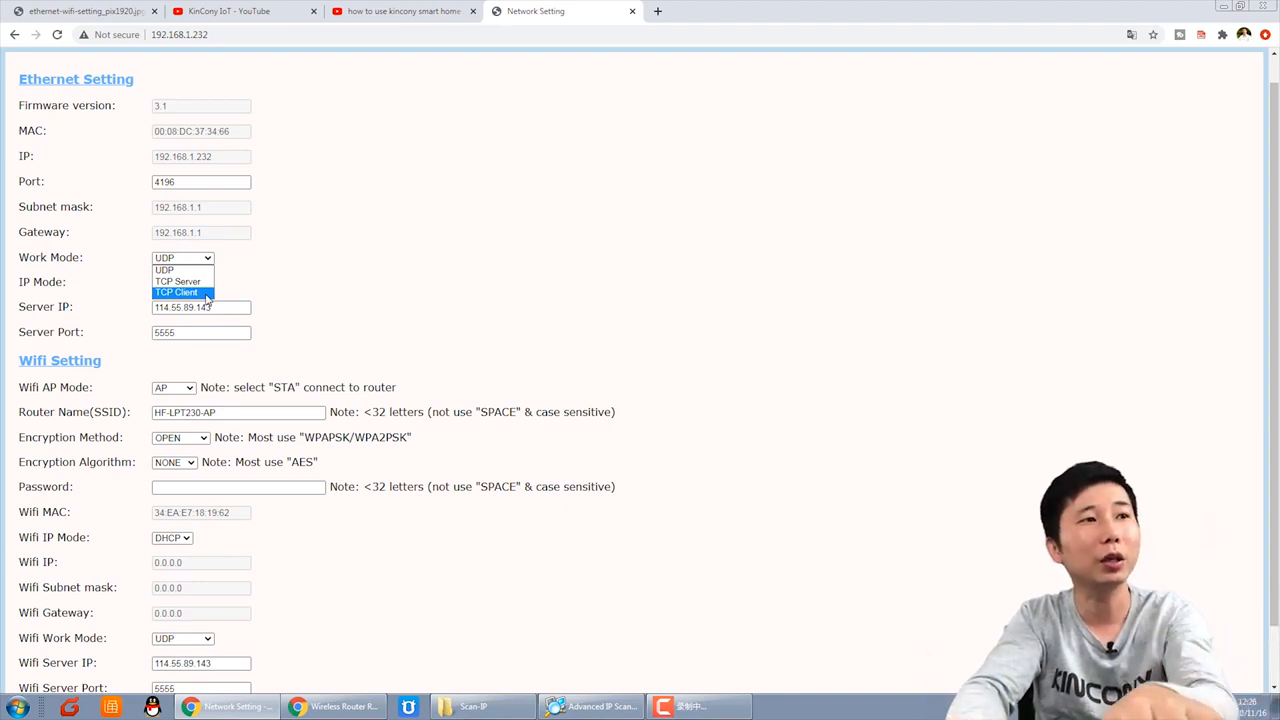
Step: Try TCP Client as the Ethernet work mode, then revert it to UDP
{"action": "left_click", "coordinate": [203, 296]}
{"action": "left_click_drag", "start_coordinate": [209, 310], "coordinate": [99, 312]}
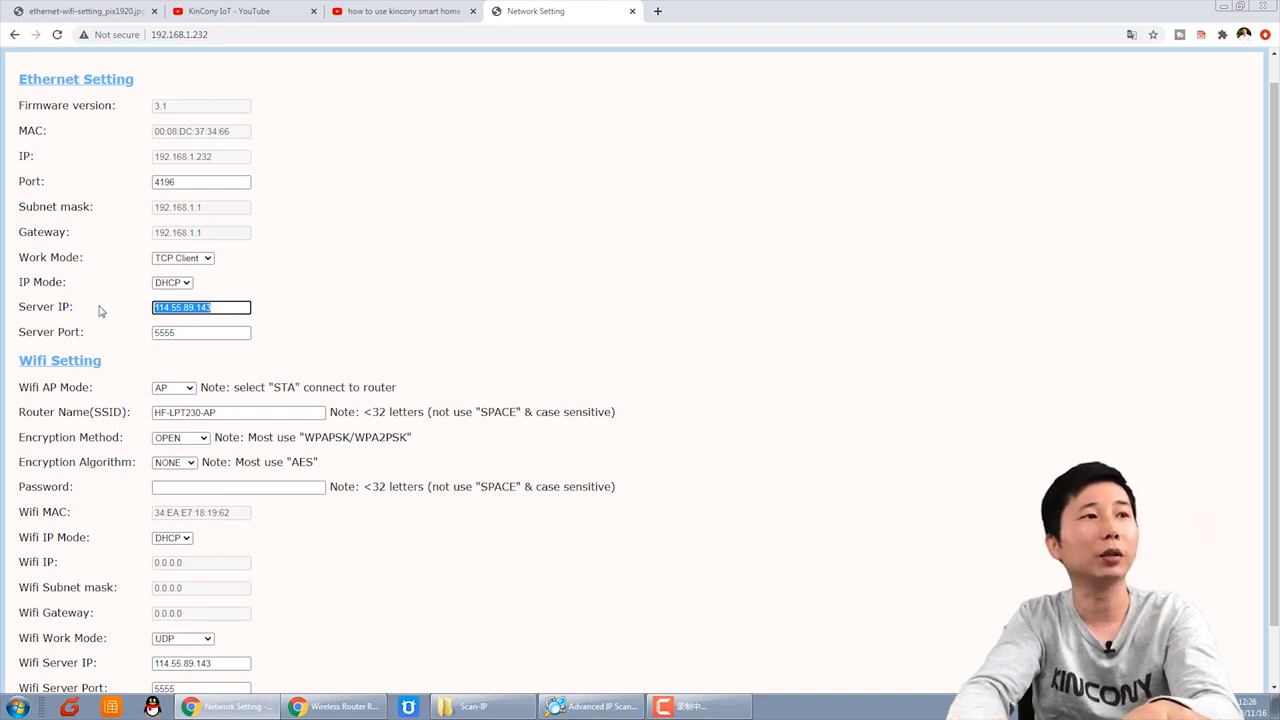
{"action": "left_click", "coordinate": [188, 284]}
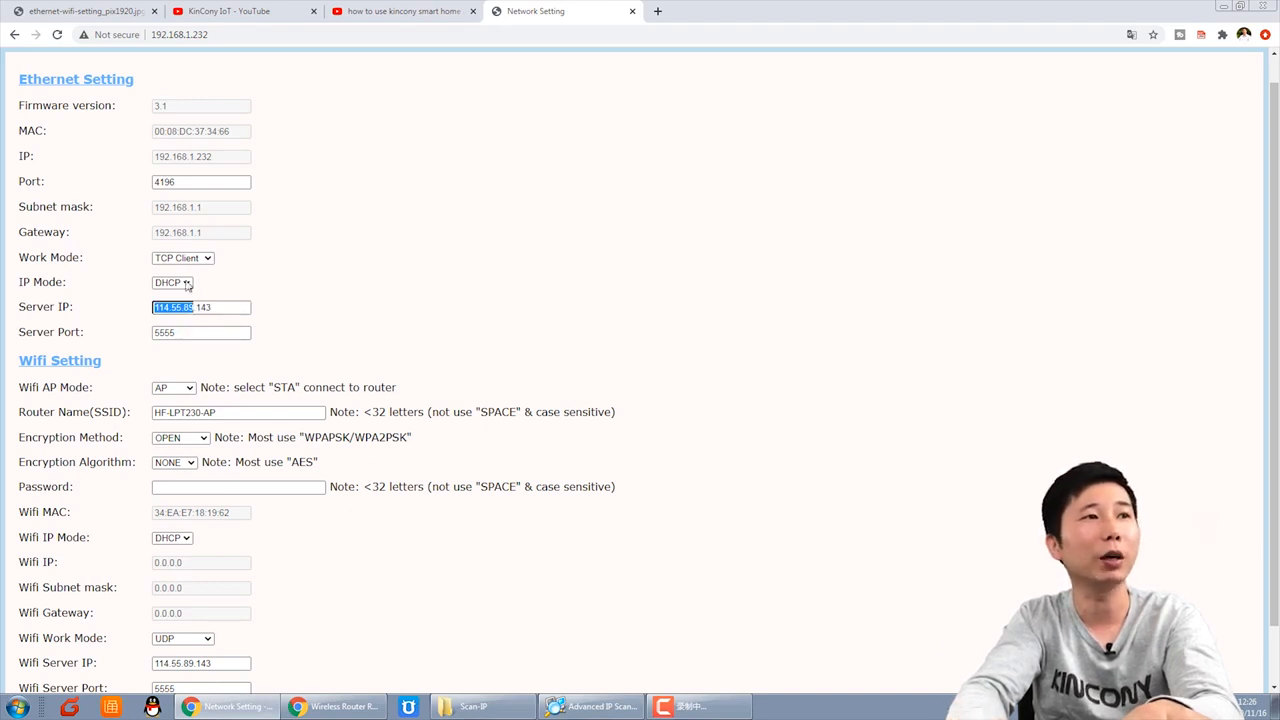
{"action": "left_click", "coordinate": [207, 280]}
{"action": "left_click", "coordinate": [195, 259]}
{"action": "left_click", "coordinate": [176, 270]}
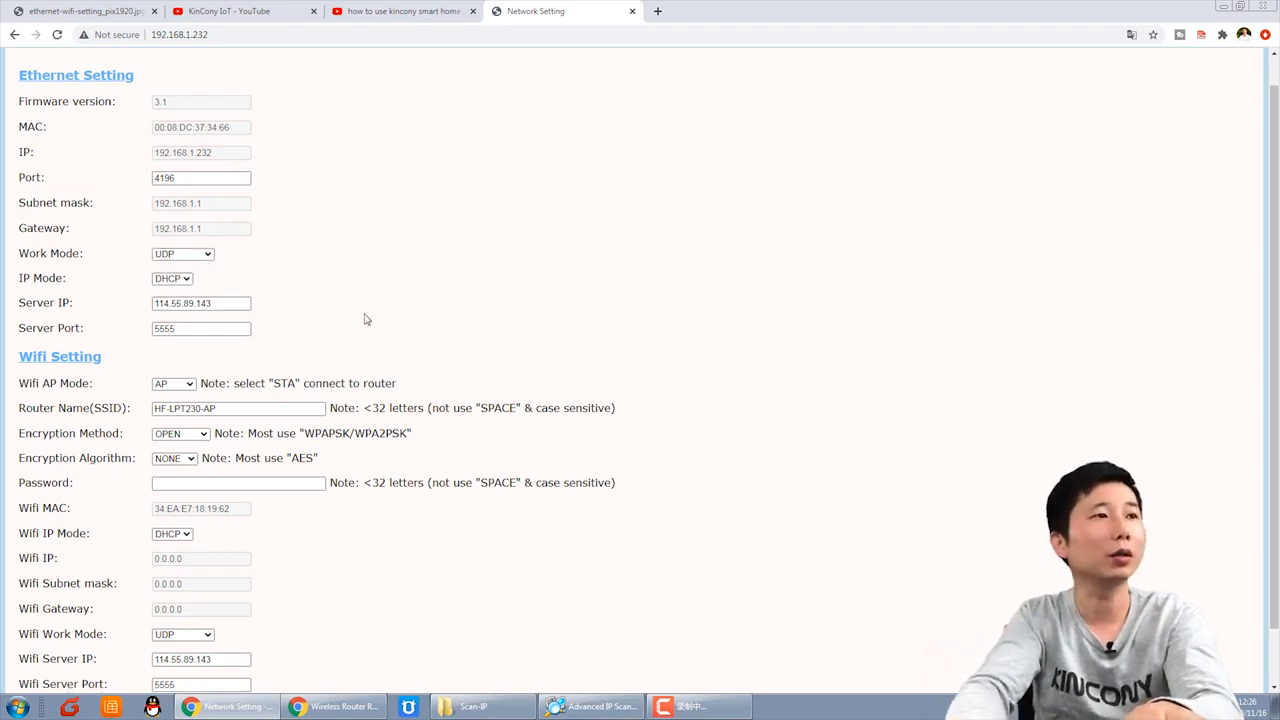
Step: Set the Wifi AP Mode to STA so the controller joins the router
{"action": "scroll", "coordinate": [363, 317], "scroll_direction": "down", "scroll_amount": 1}
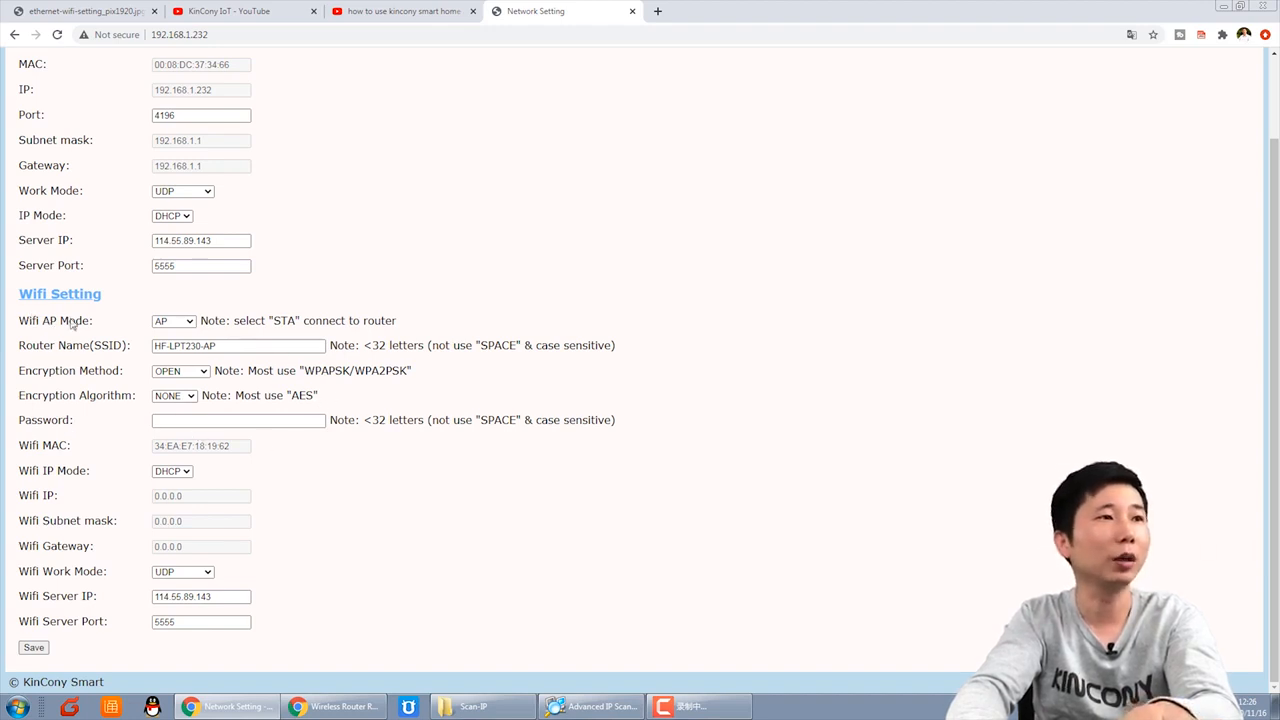
{"action": "left_click", "coordinate": [189, 322]}
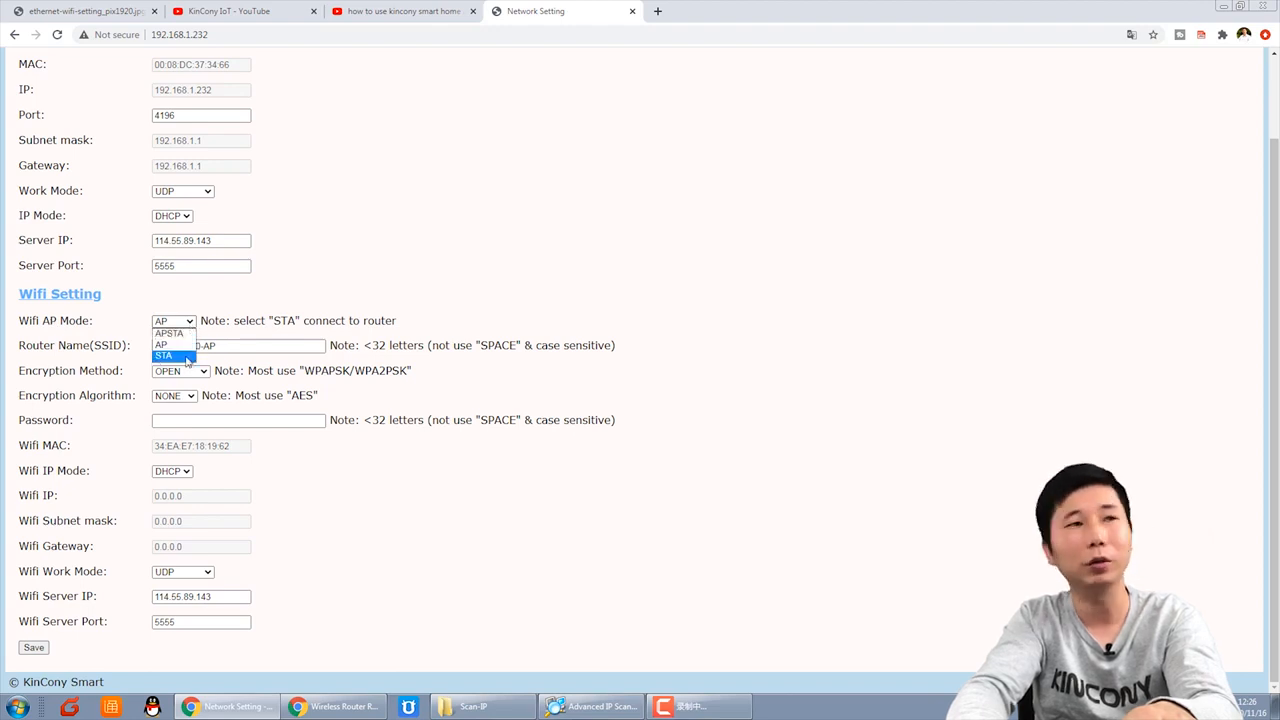
{"action": "left_click", "coordinate": [187, 358]}
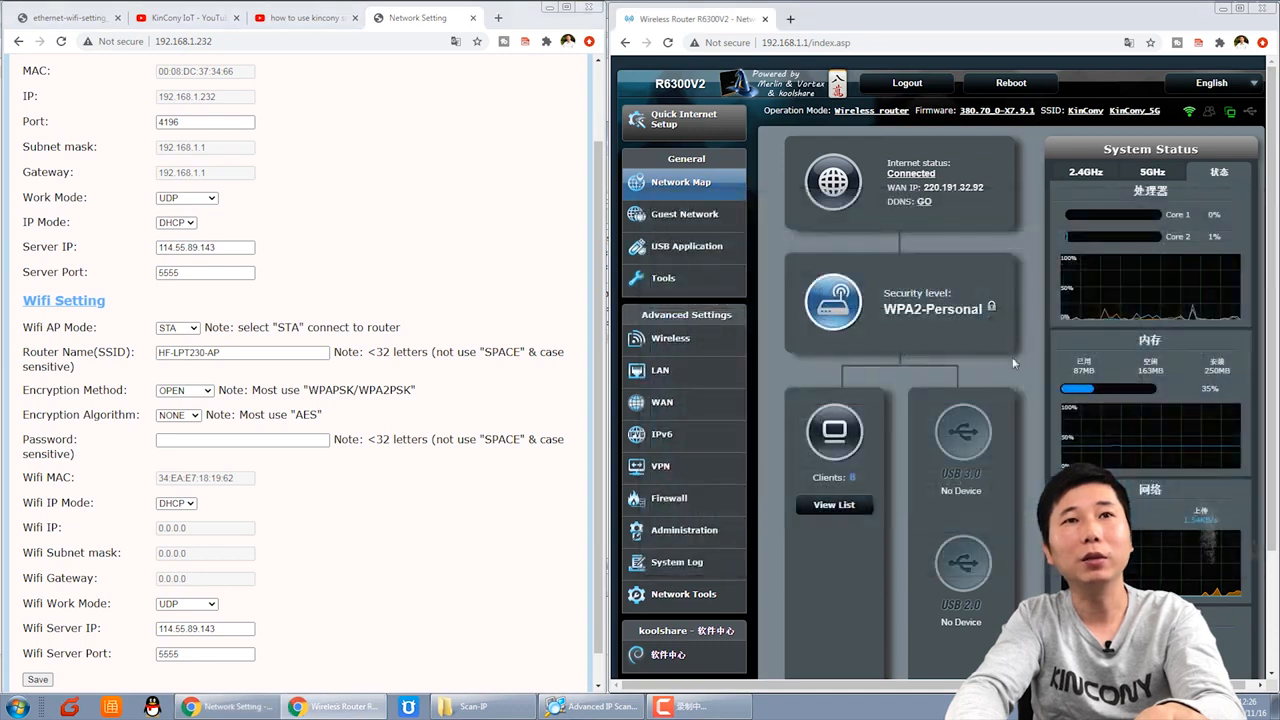
Step: Set the Wi-Fi router name to KinCony with WPA2PSK encryption and AES algorithm
{"action": "left_click", "coordinate": [1086, 173]}
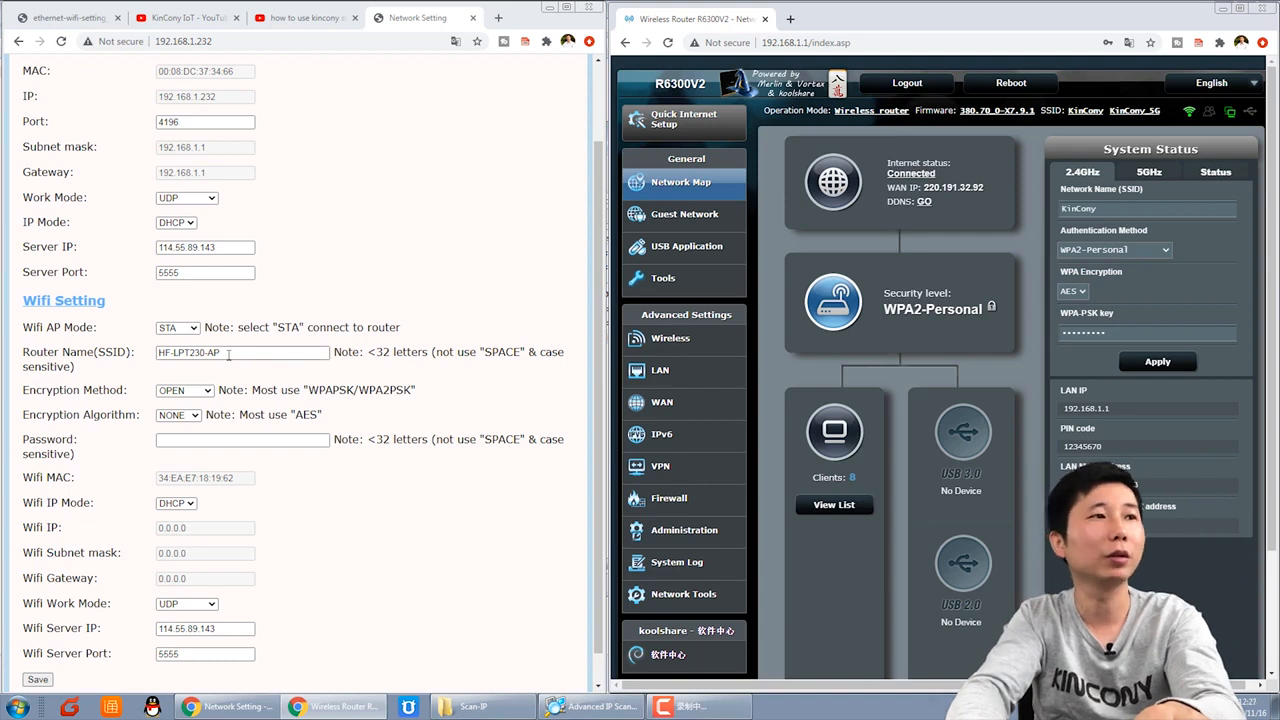
{"action": "left_click_drag", "start_coordinate": [228, 353], "coordinate": [80, 360]}
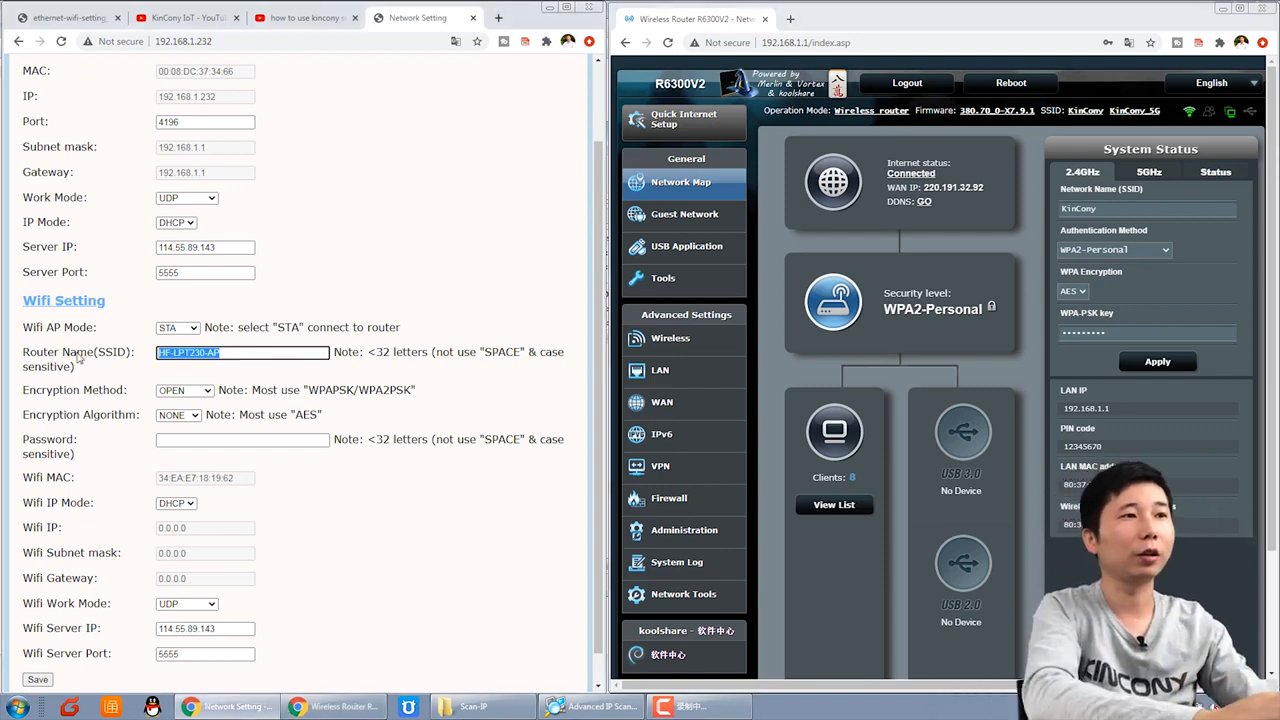
{"action": "type", "text": "KinCony"}
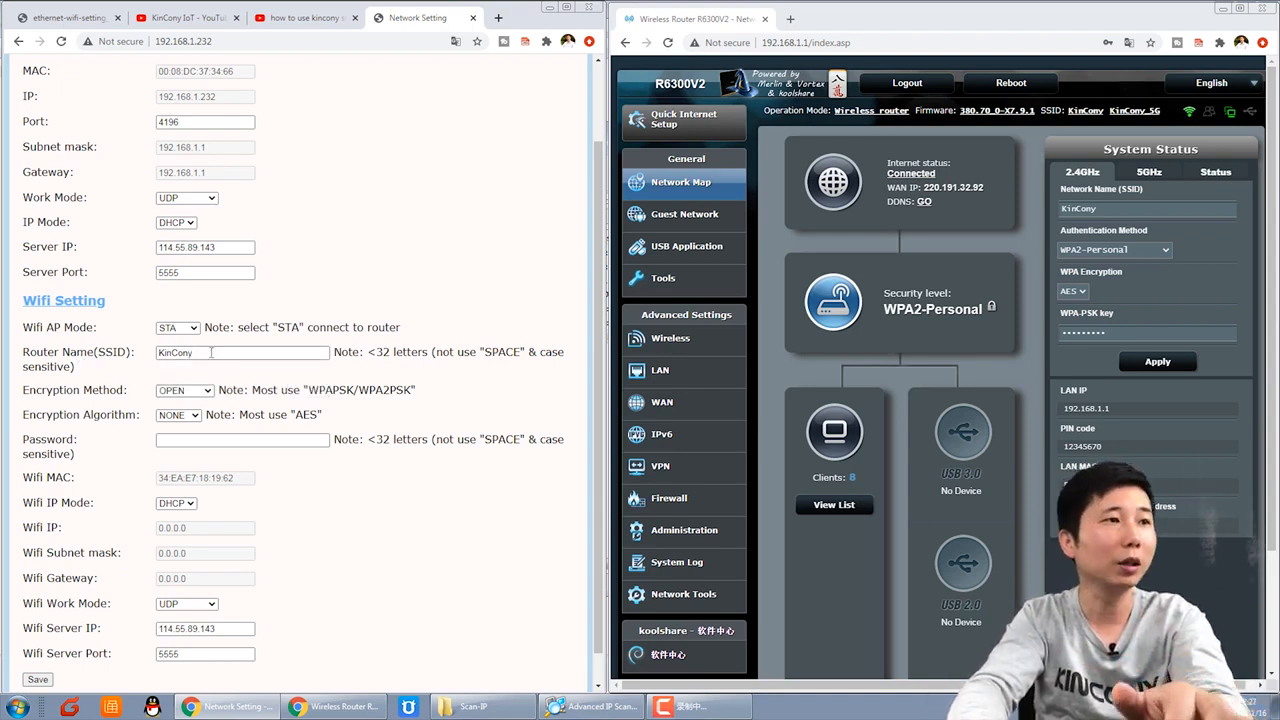
{"action": "left_click", "coordinate": [184, 395]}
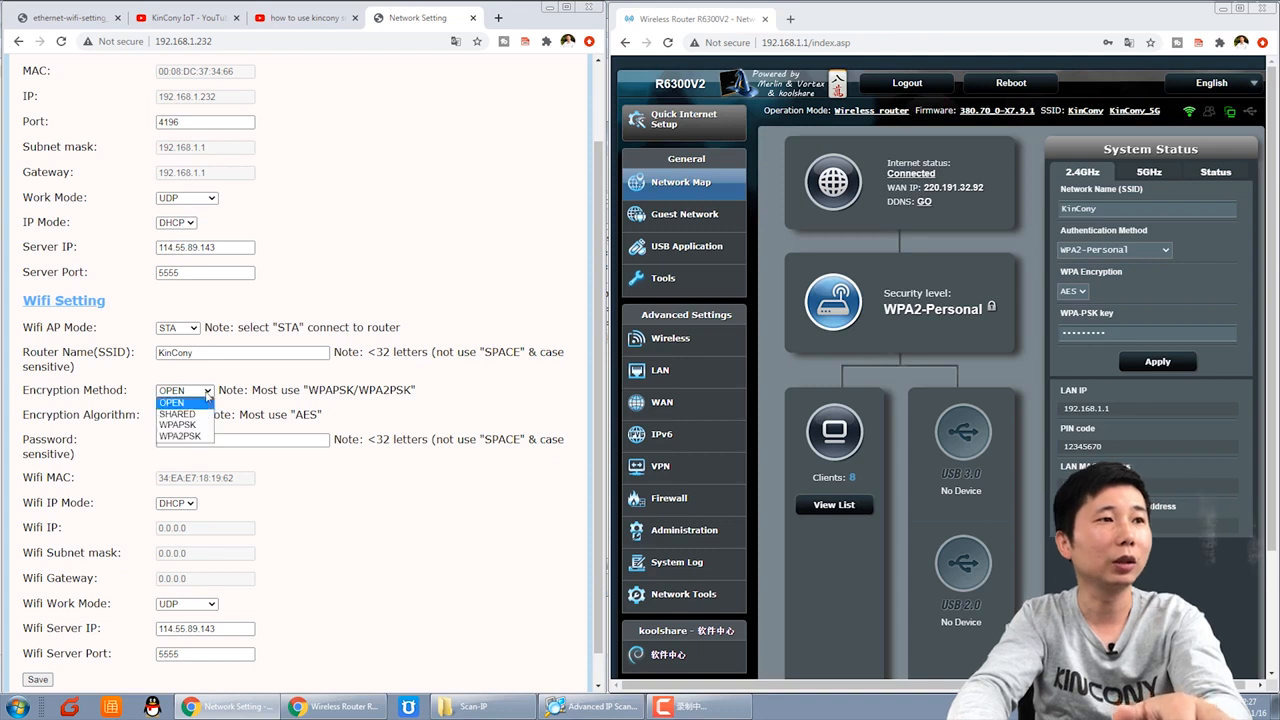
{"action": "left_click", "coordinate": [182, 436]}
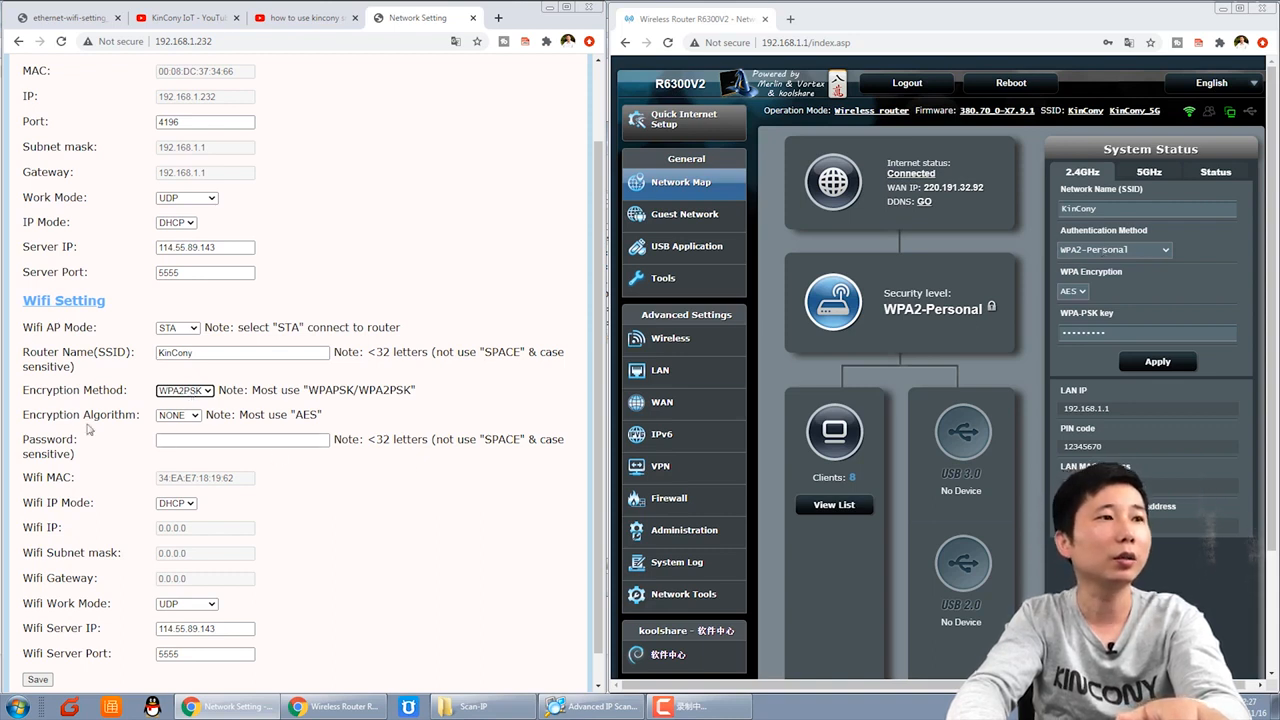
{"action": "left_click", "coordinate": [190, 420]}
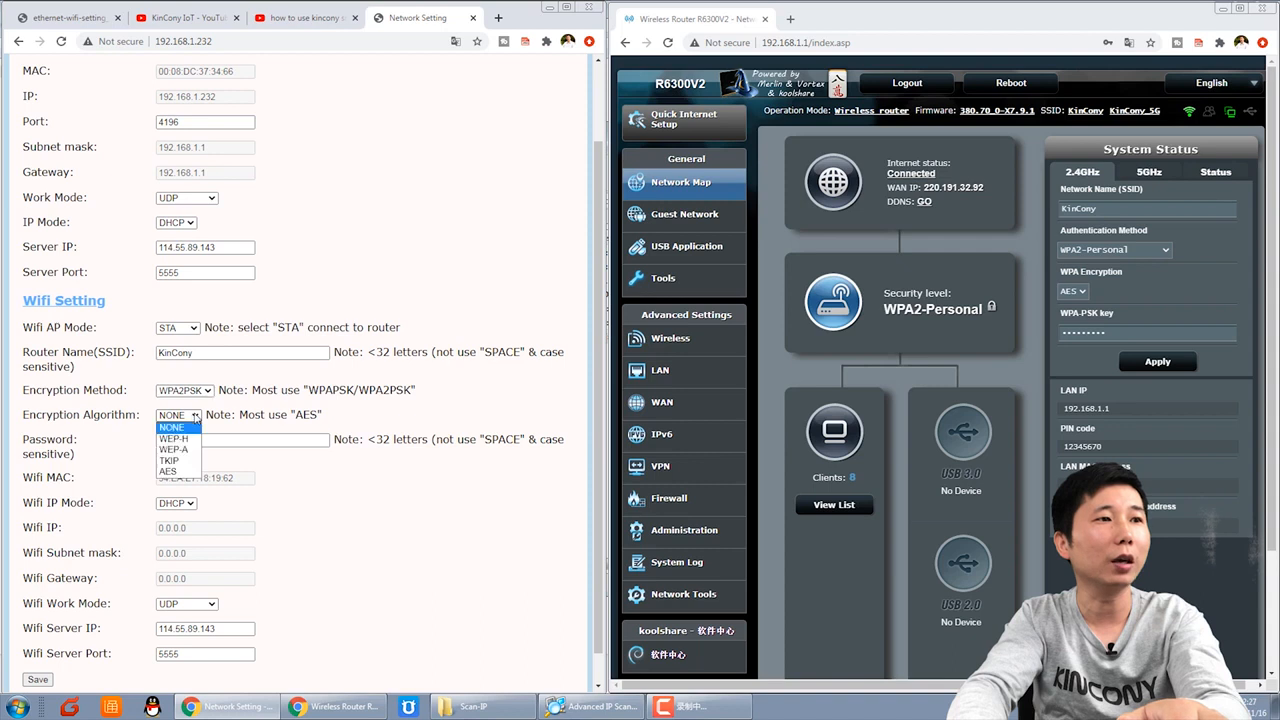
{"action": "left_click", "coordinate": [170, 471]}
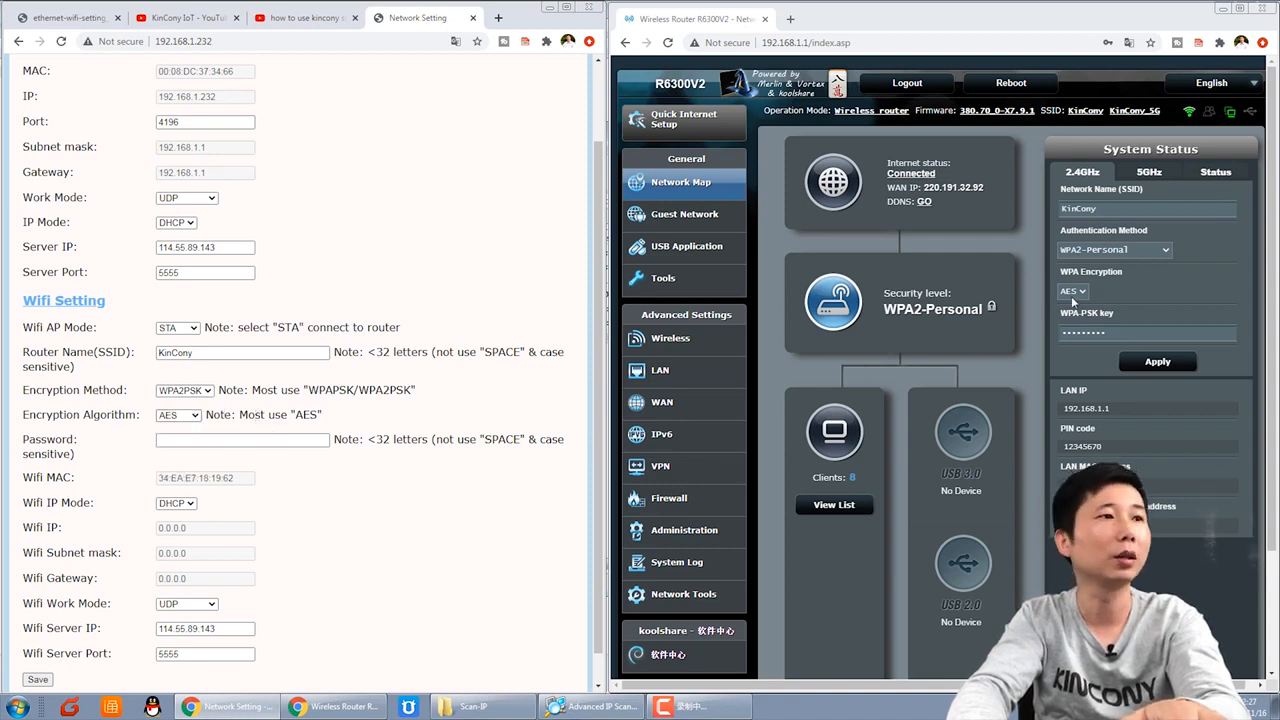
Step: Enter the router's Wi-Fi key as the controller's Password and save the settings
{"action": "left_click", "coordinate": [163, 441]}
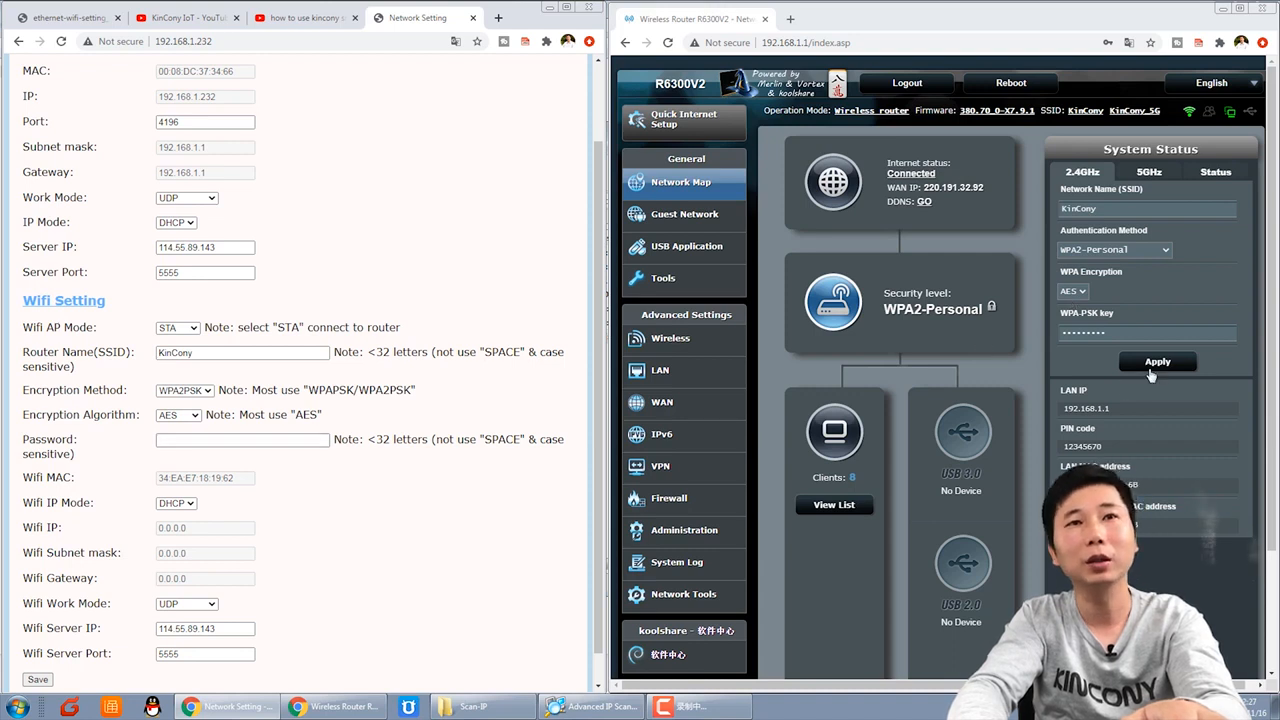
{"action": "left_click", "coordinate": [1126, 336]}
{"action": "left_click", "coordinate": [269, 440]}
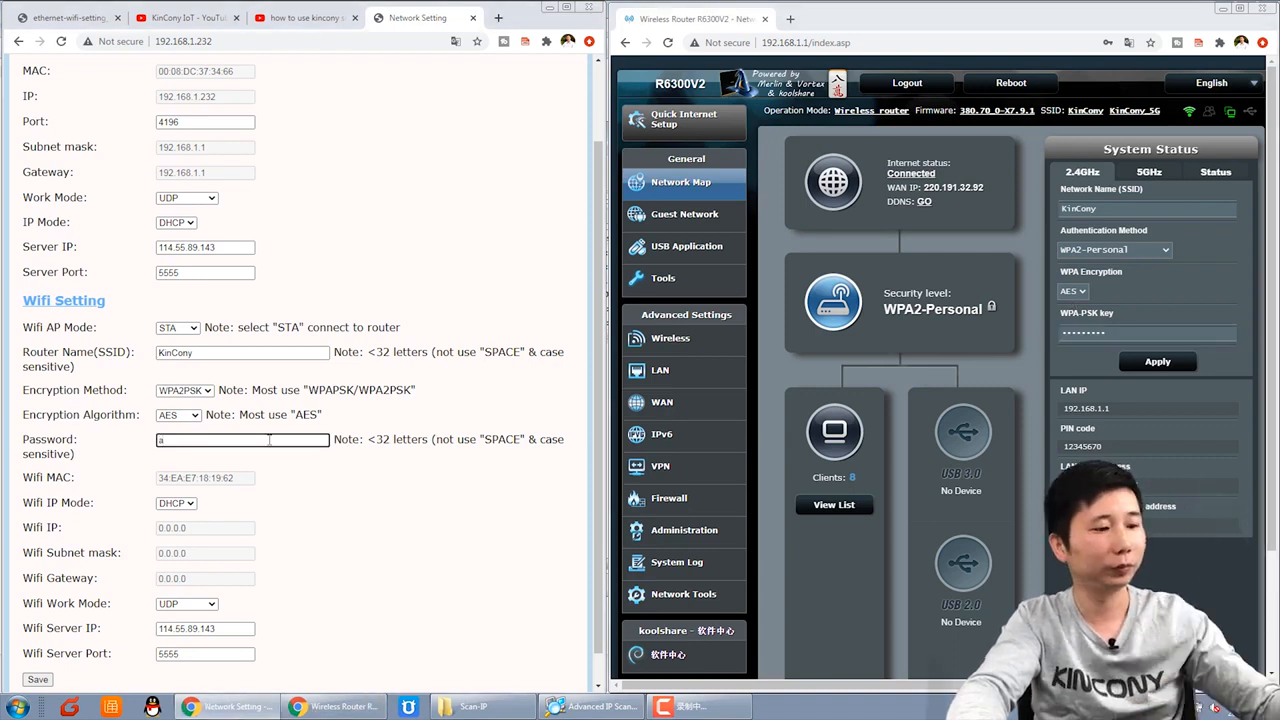
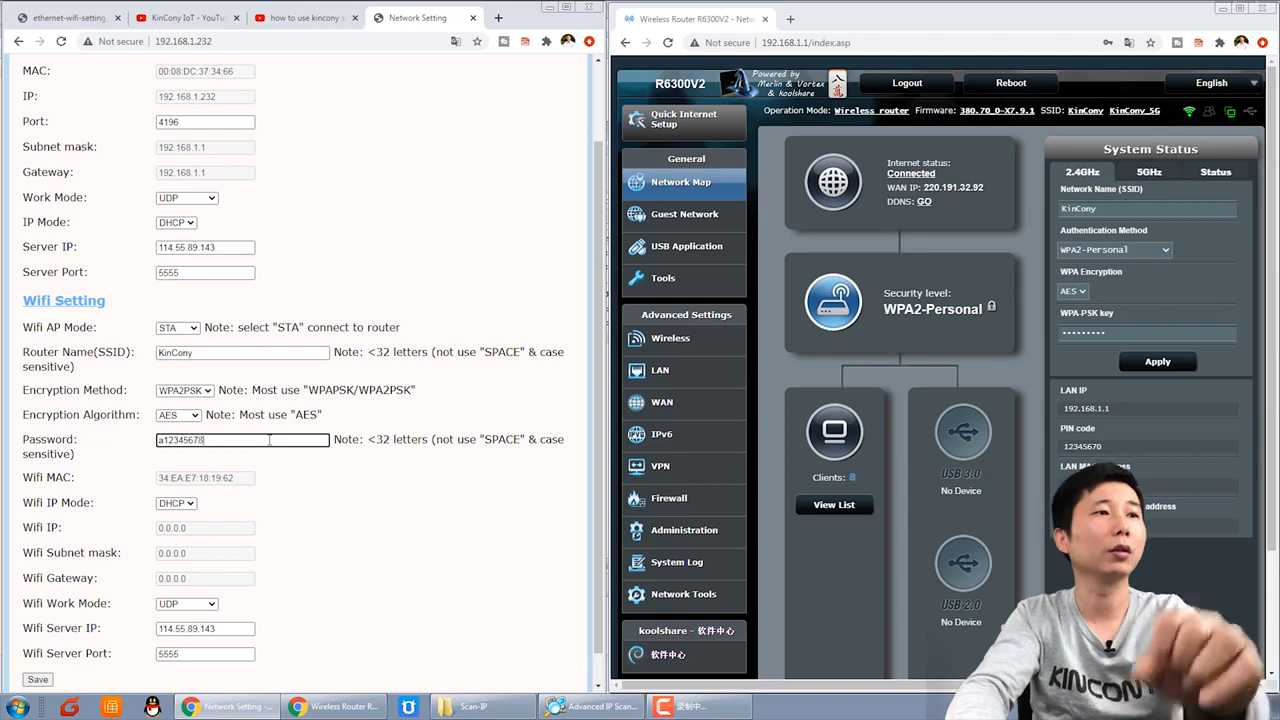
{"action": "left_click", "coordinate": [306, 484]}
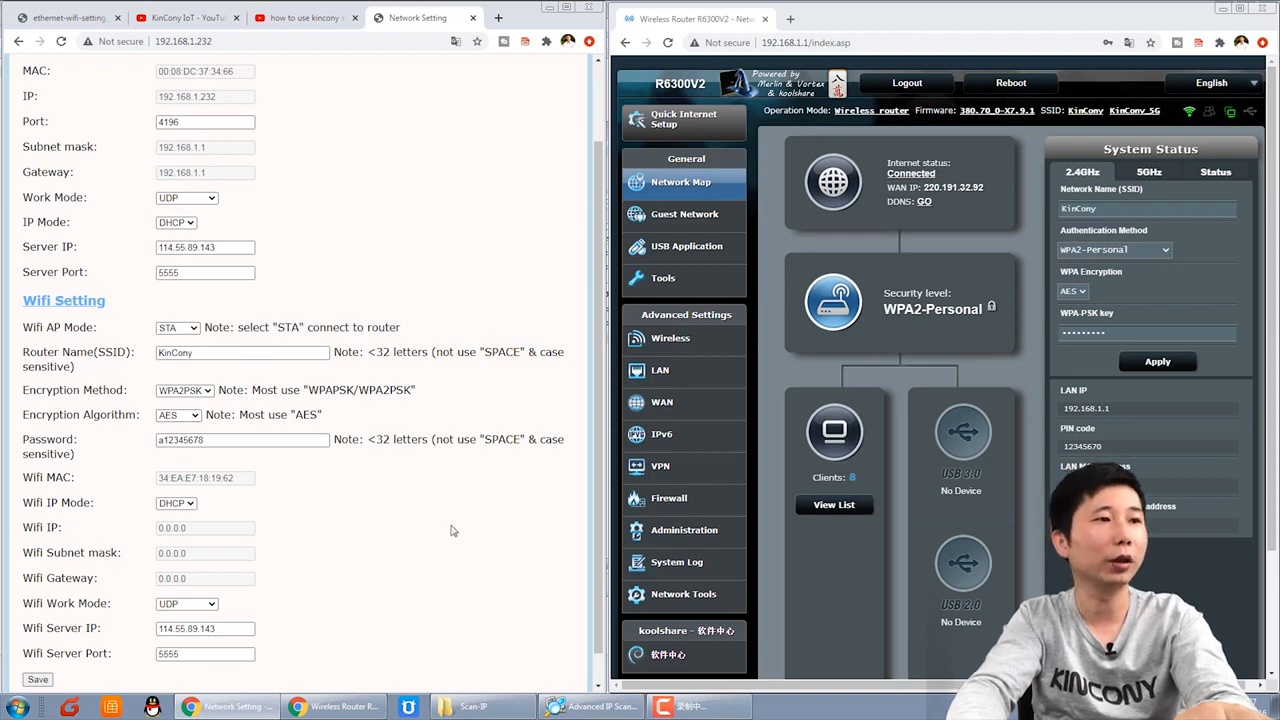
{"action": "scroll", "coordinate": [455, 531], "scroll_direction": "down", "scroll_amount": 2}
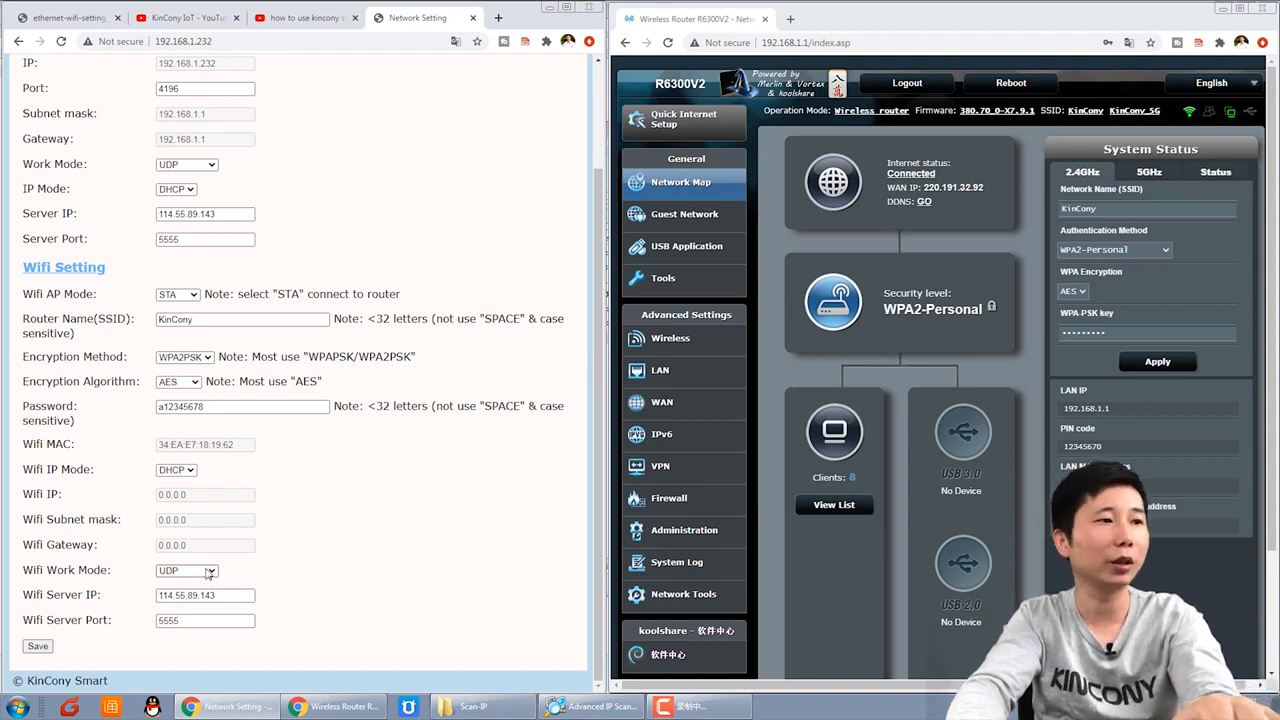
{"action": "left_click", "coordinate": [38, 646]}
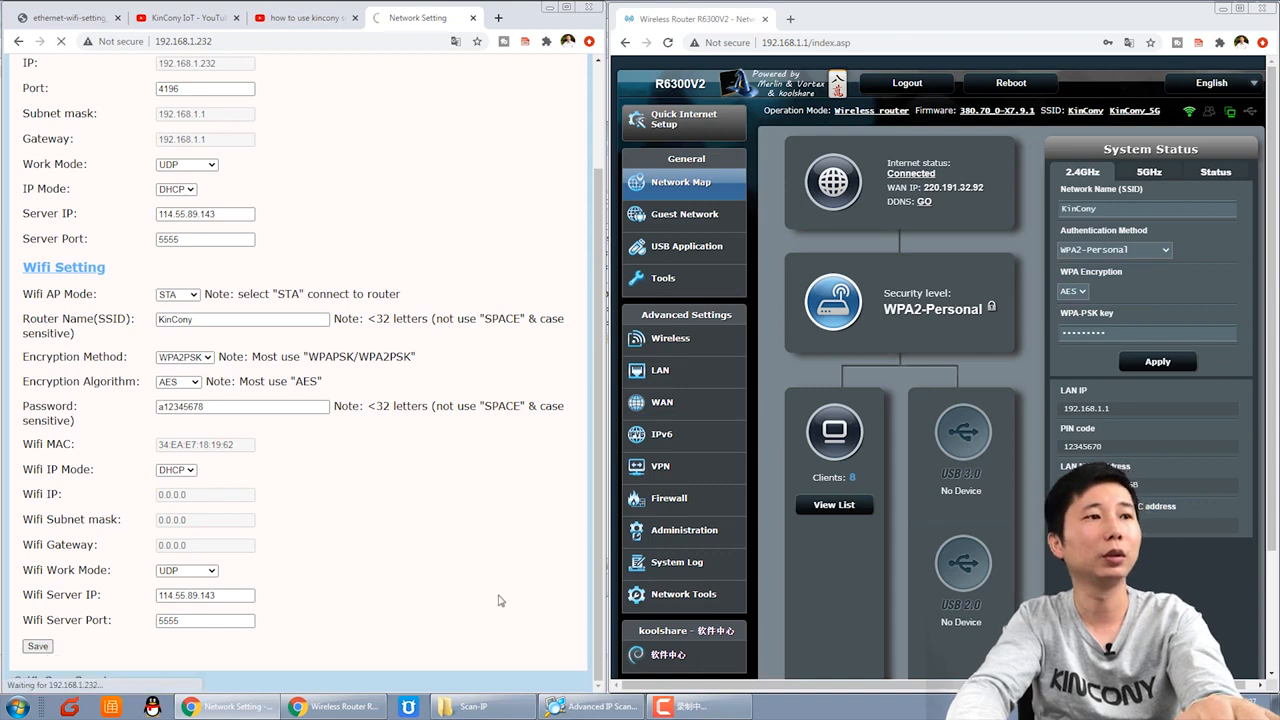